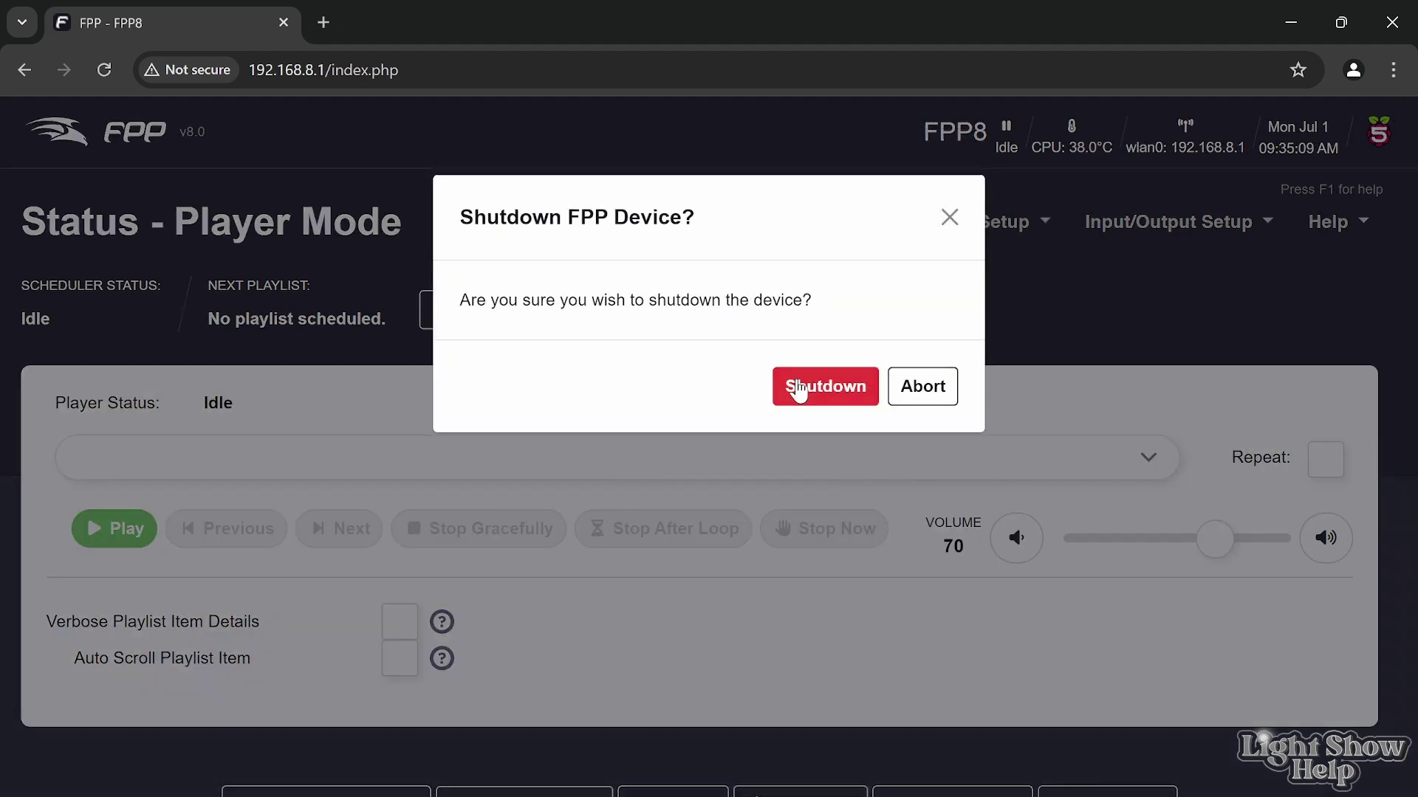
Confirm the Shutdown FPP Device? dialog so the Raspberry Pi 5 powers off.
click(798, 390)
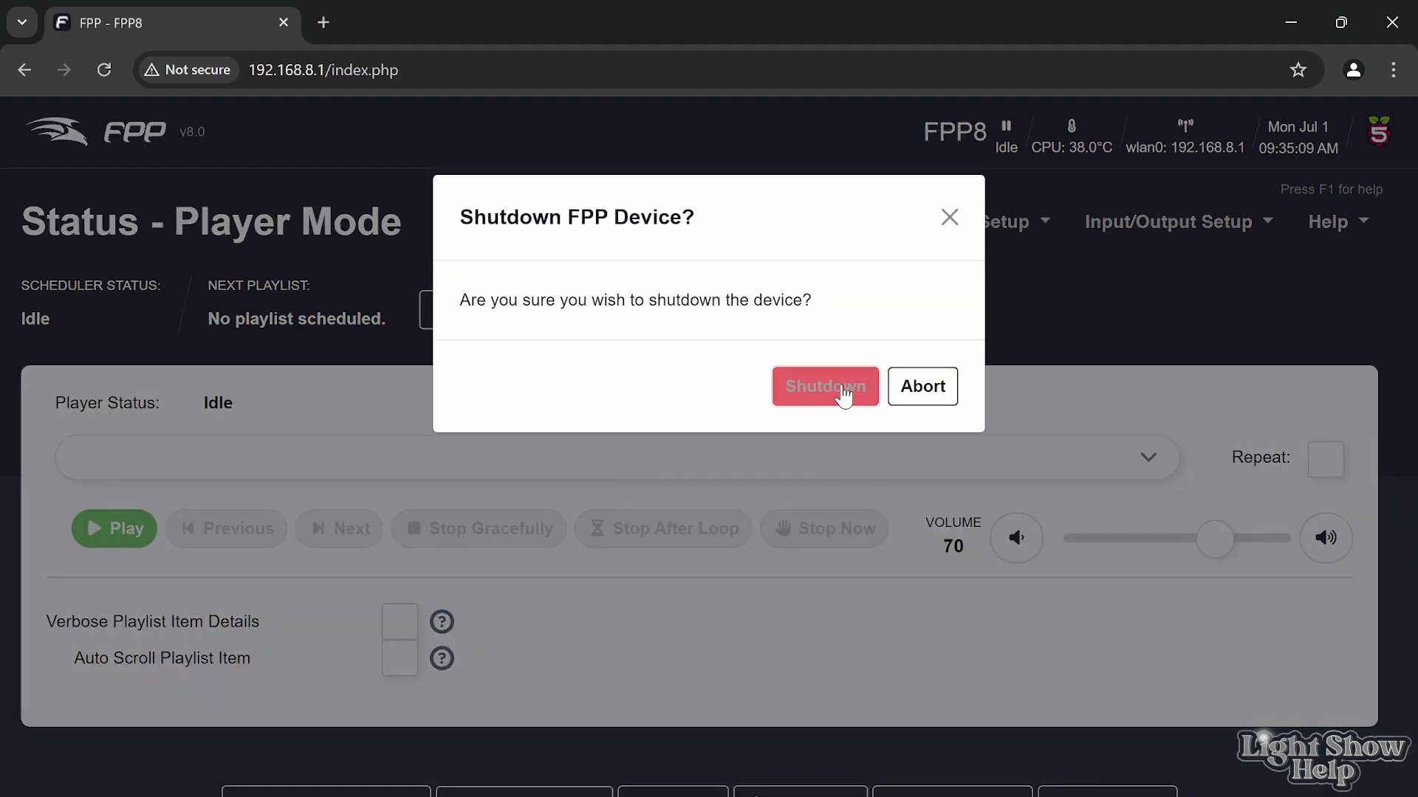
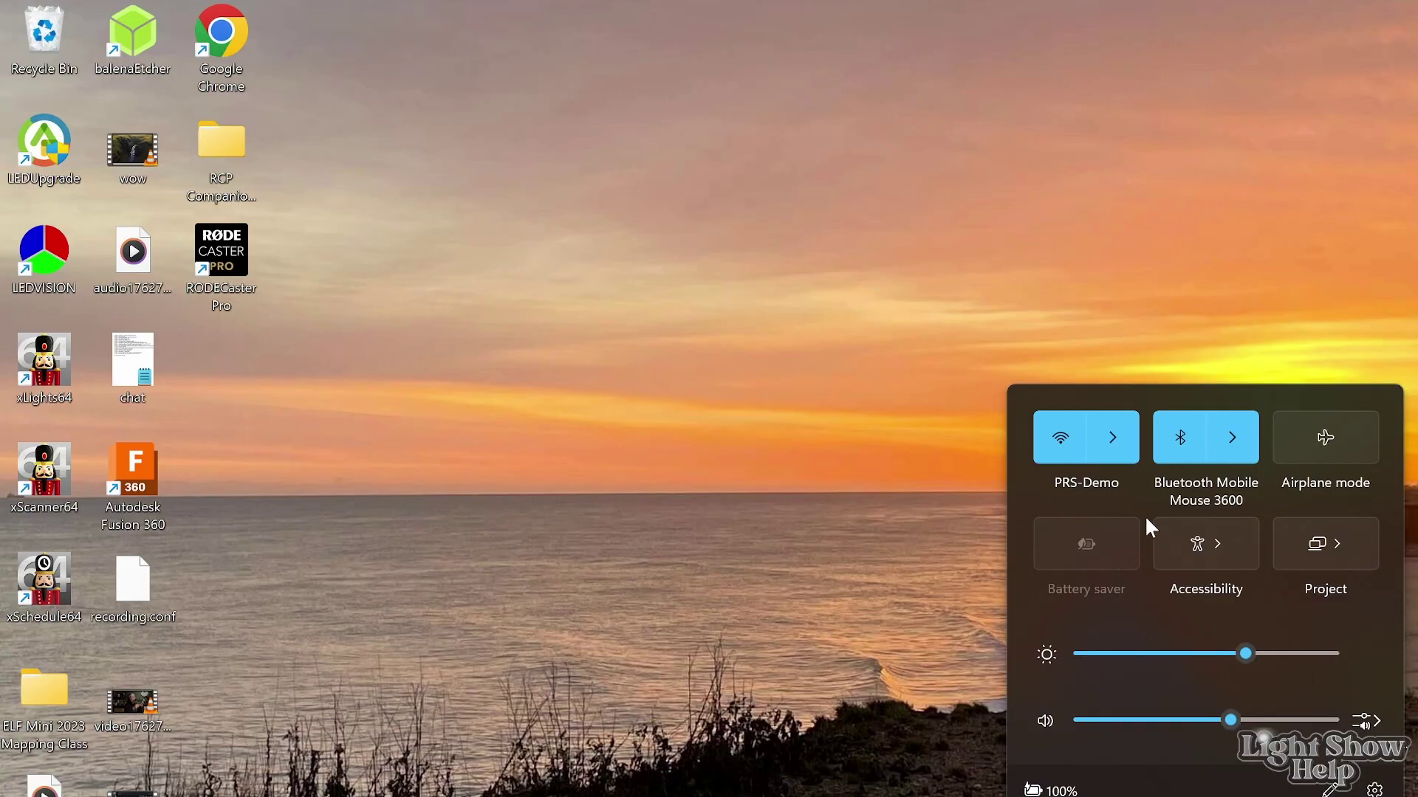
Connect the PC to the FPP Wi-Fi network from Windows quick settings.
click(1124, 445)
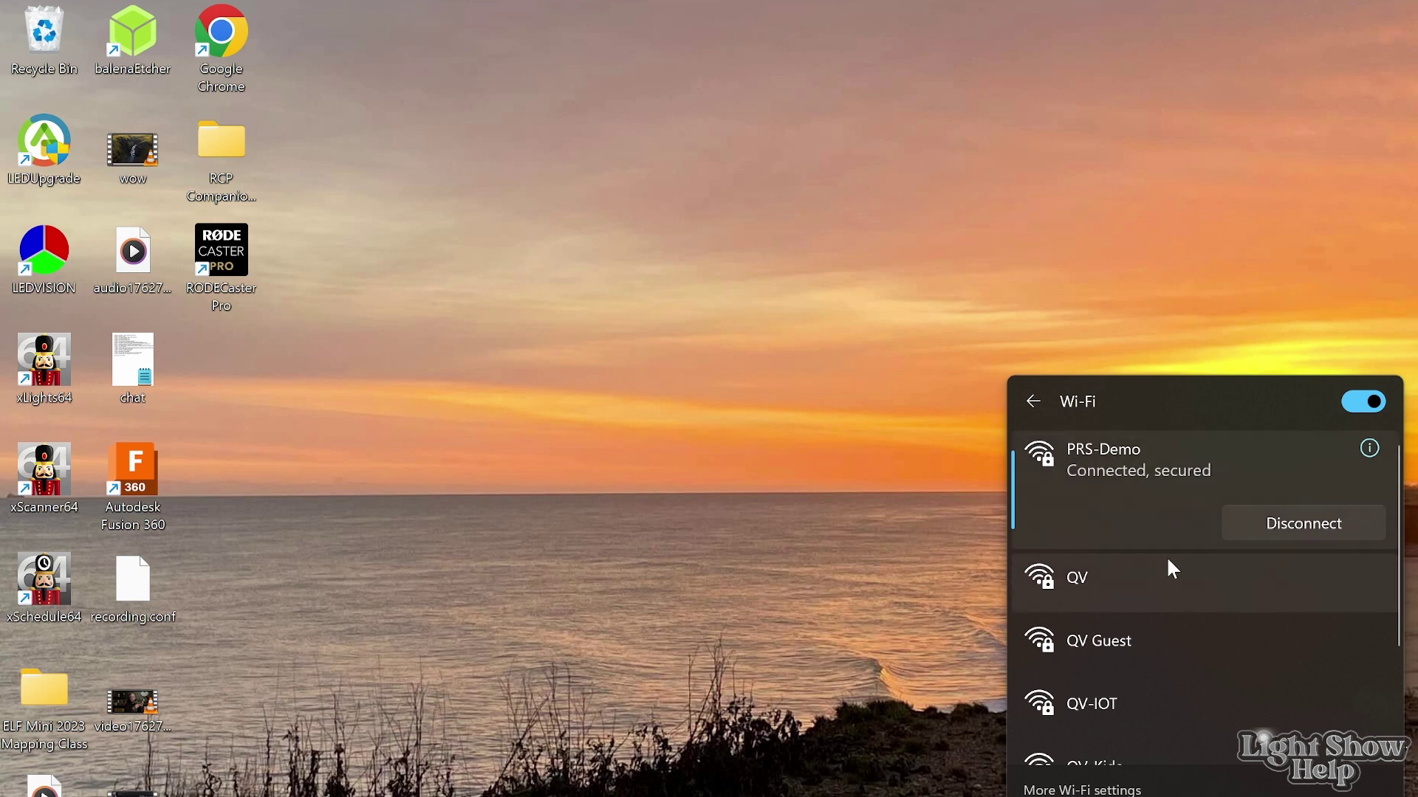
scroll(1167, 569, down, 3)
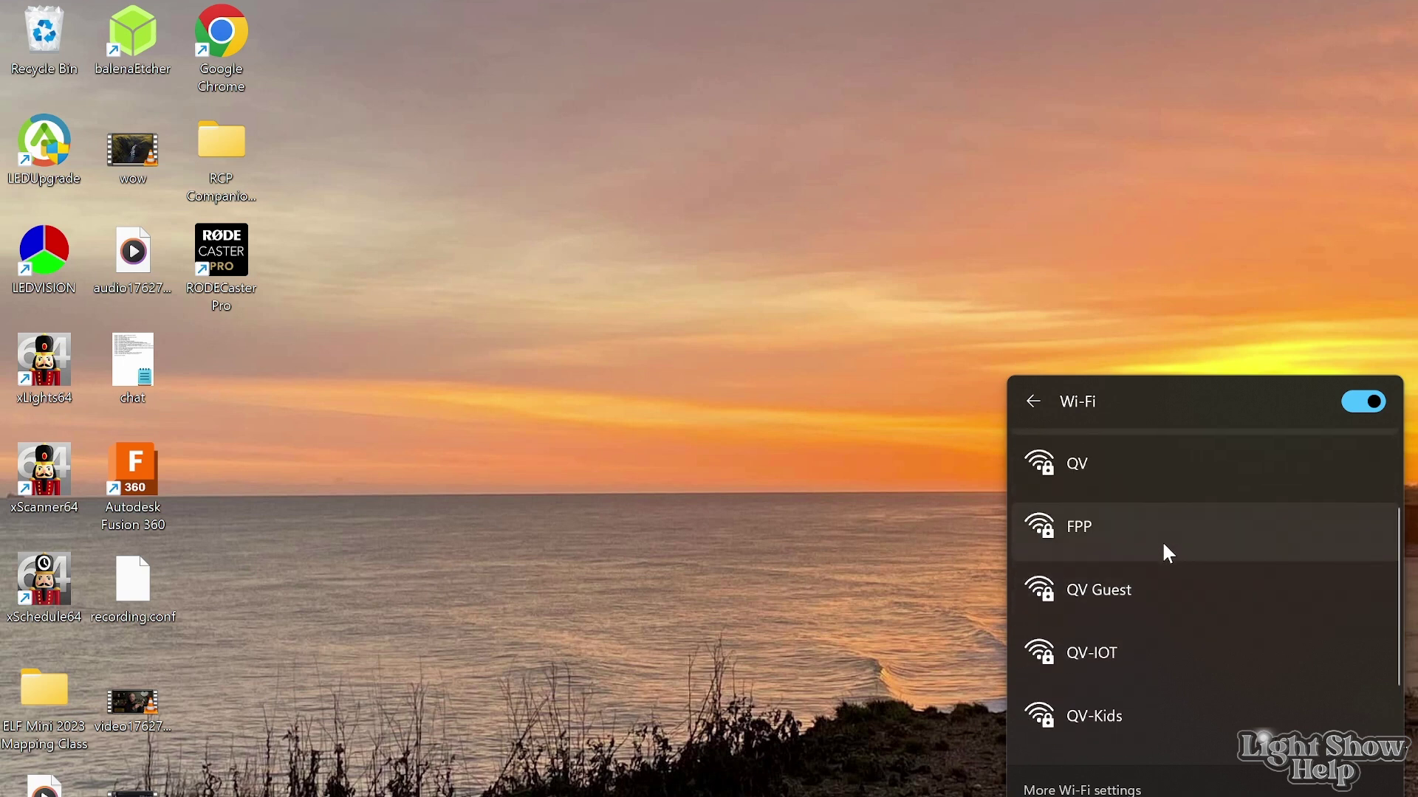
click(1164, 545)
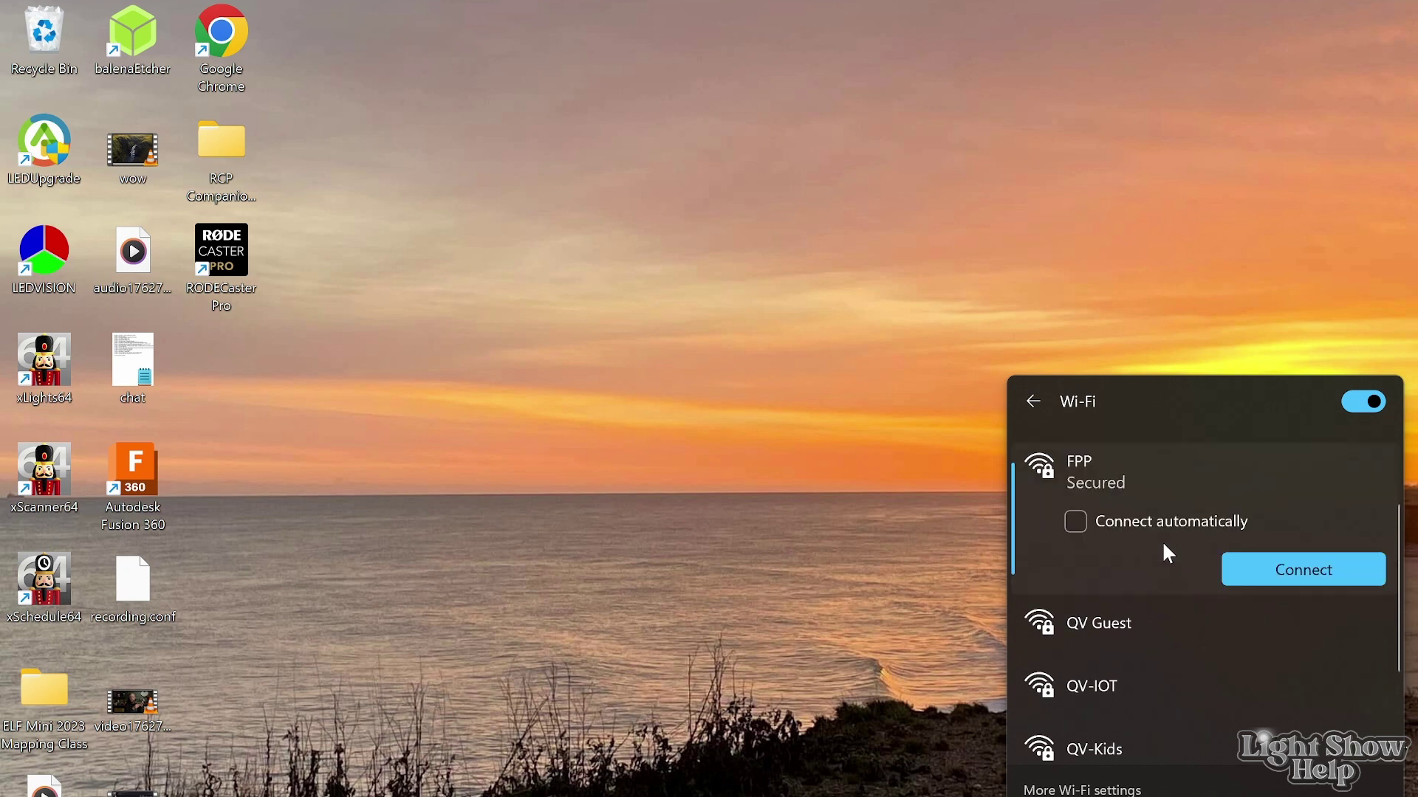
click(1326, 570)
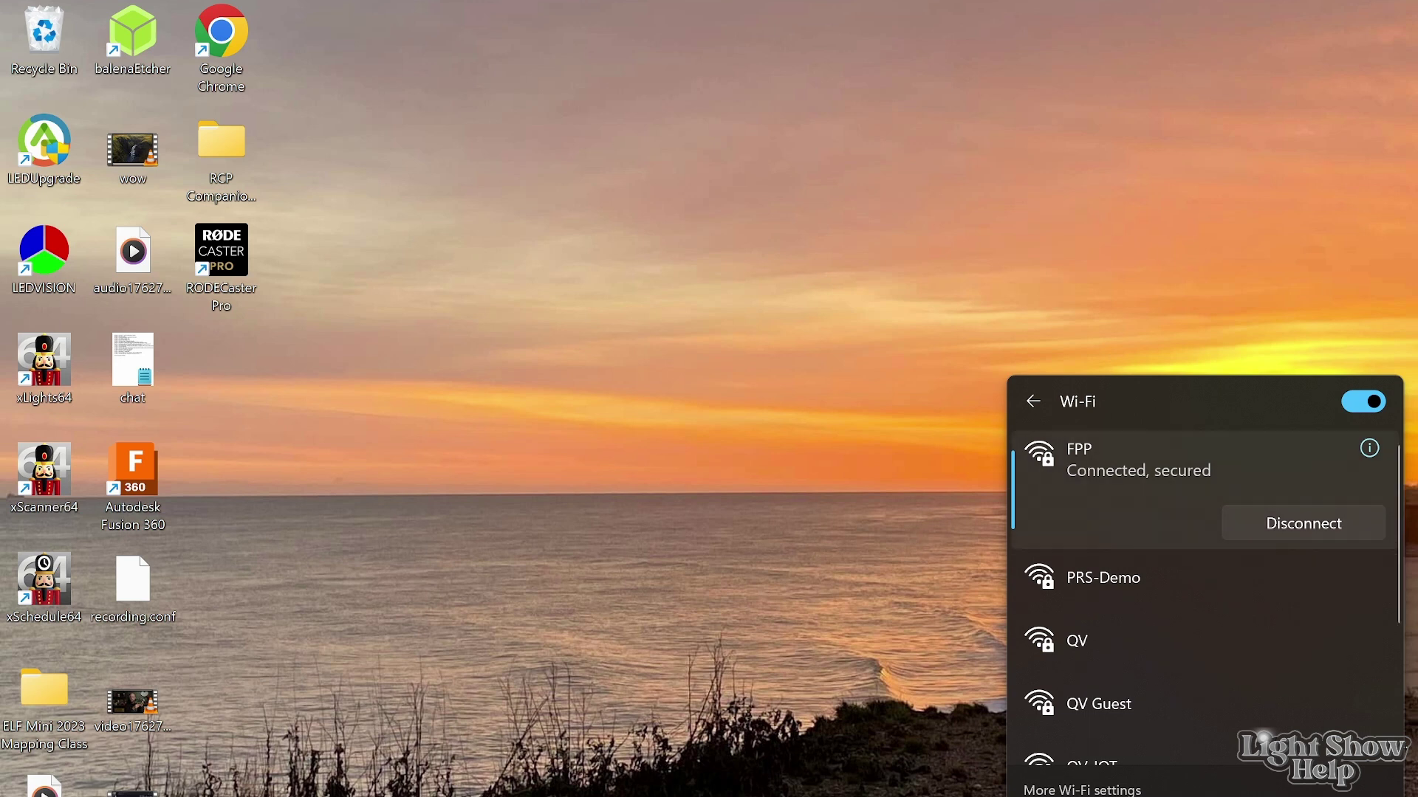
key(Escape)
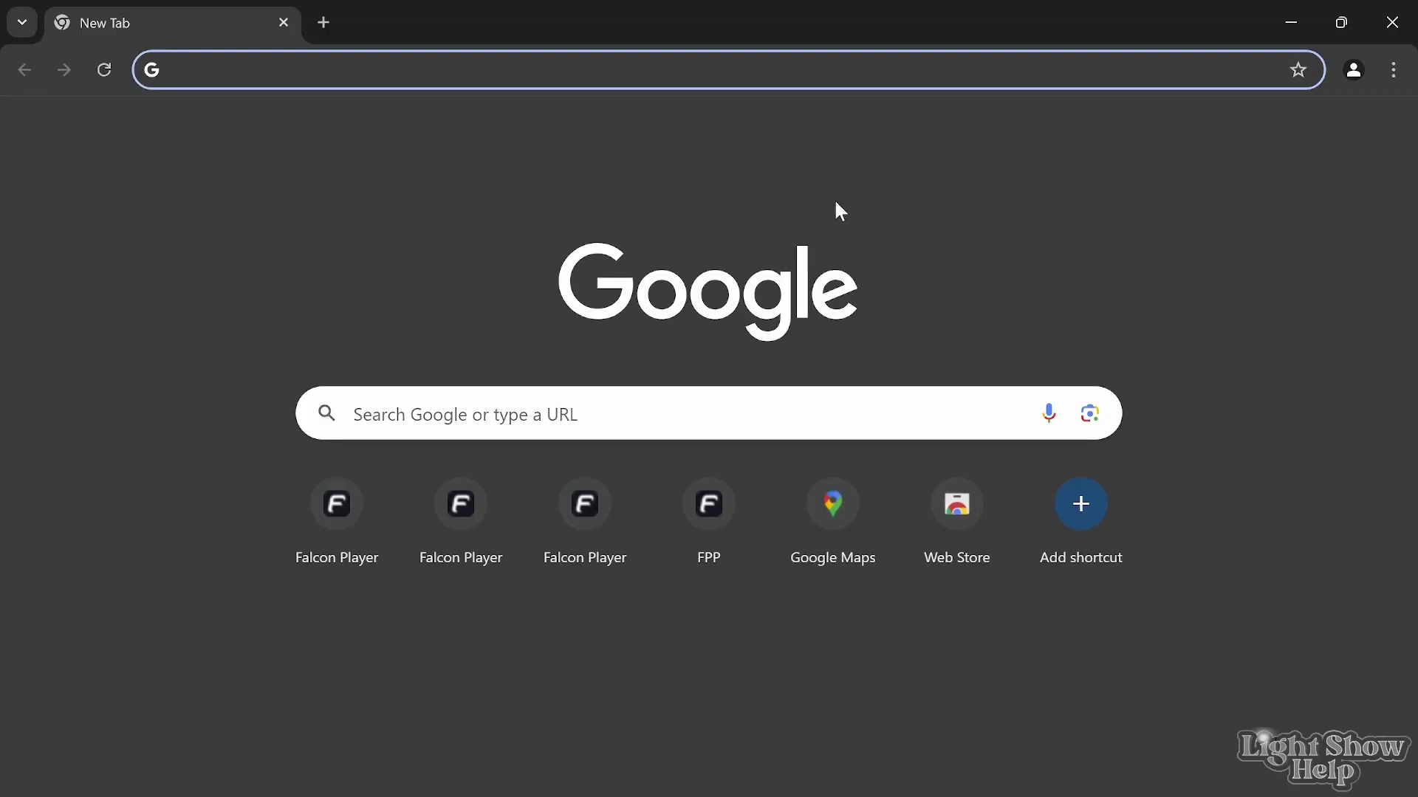
Load the FPP web interface at 192.168.8.1 in Chrome.
text(192.168.8)
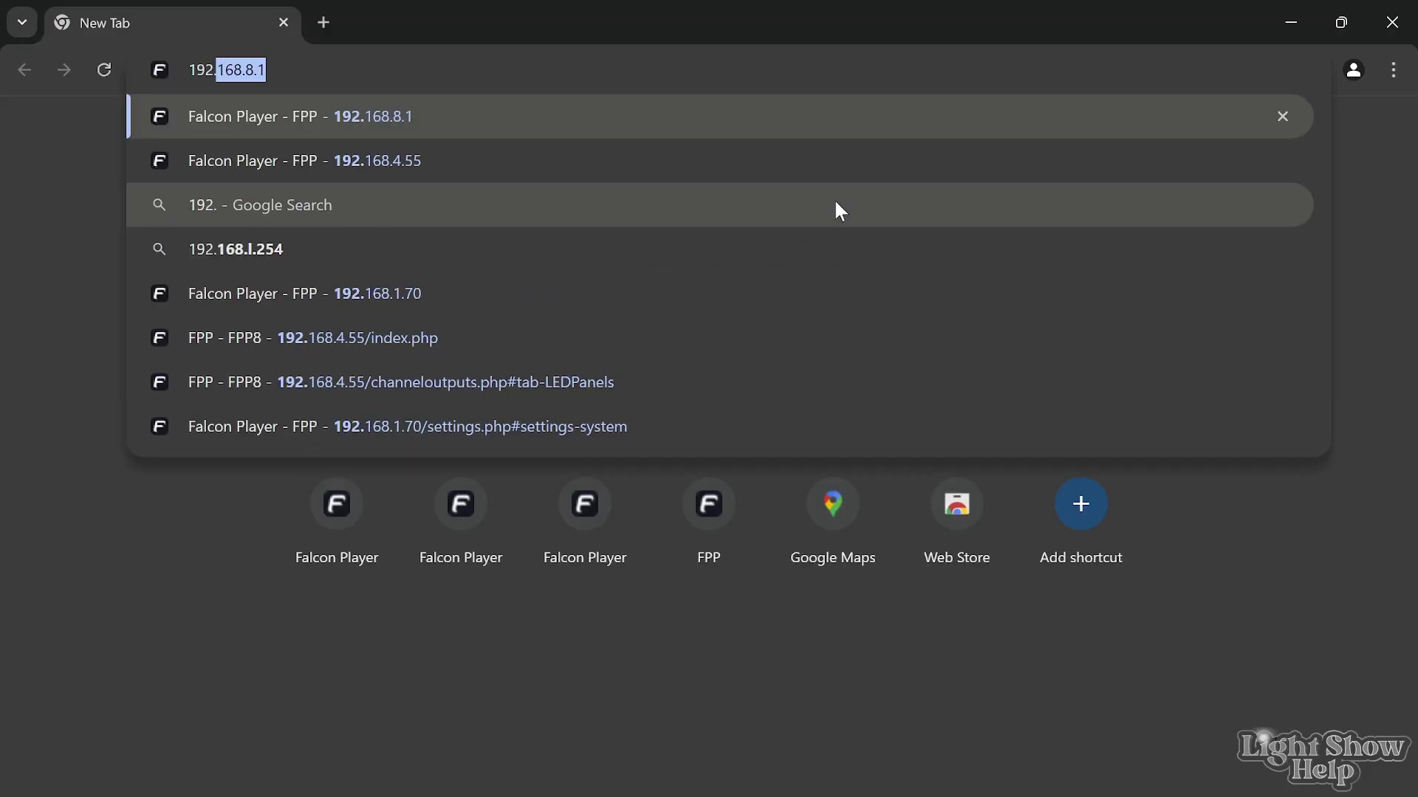
text(.)
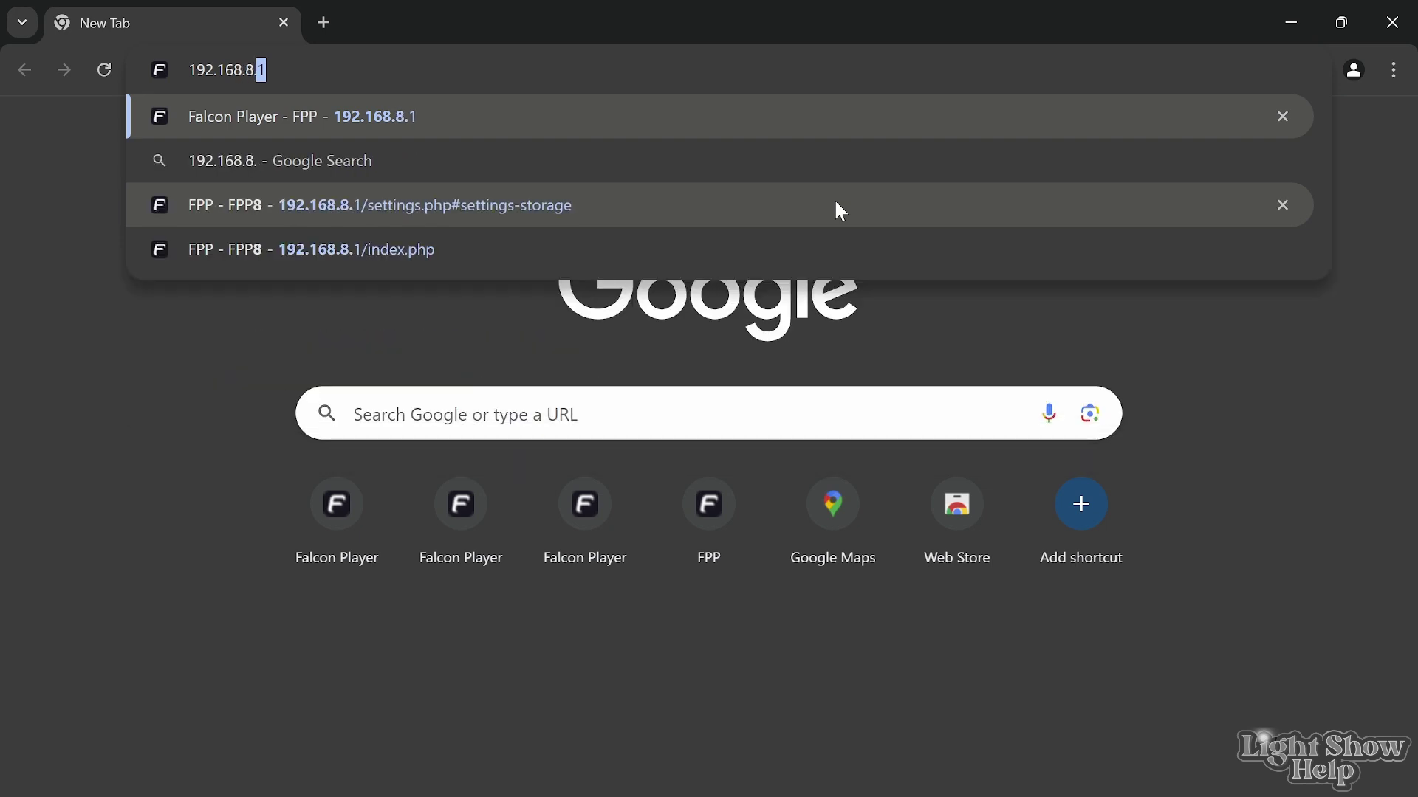
text(1)
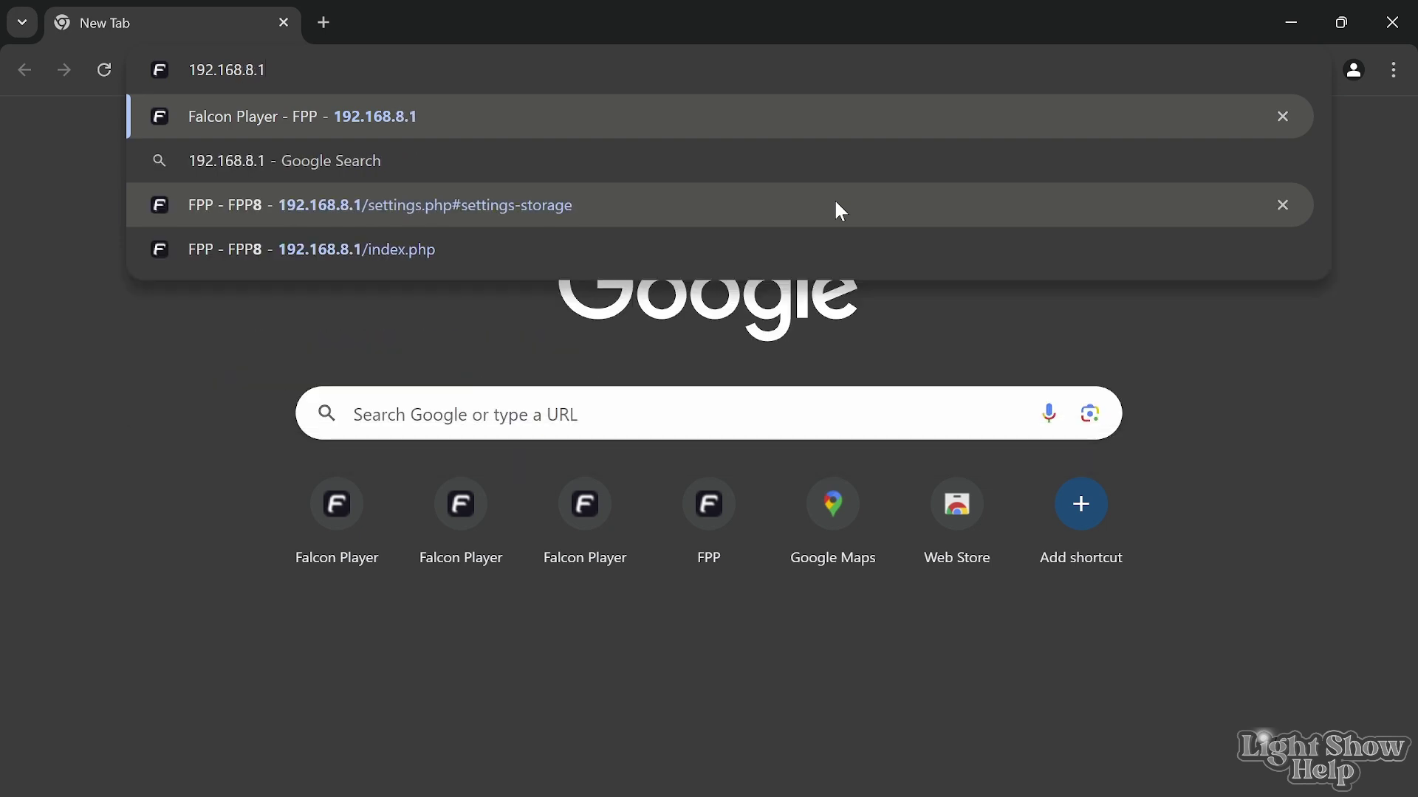
key(Return)
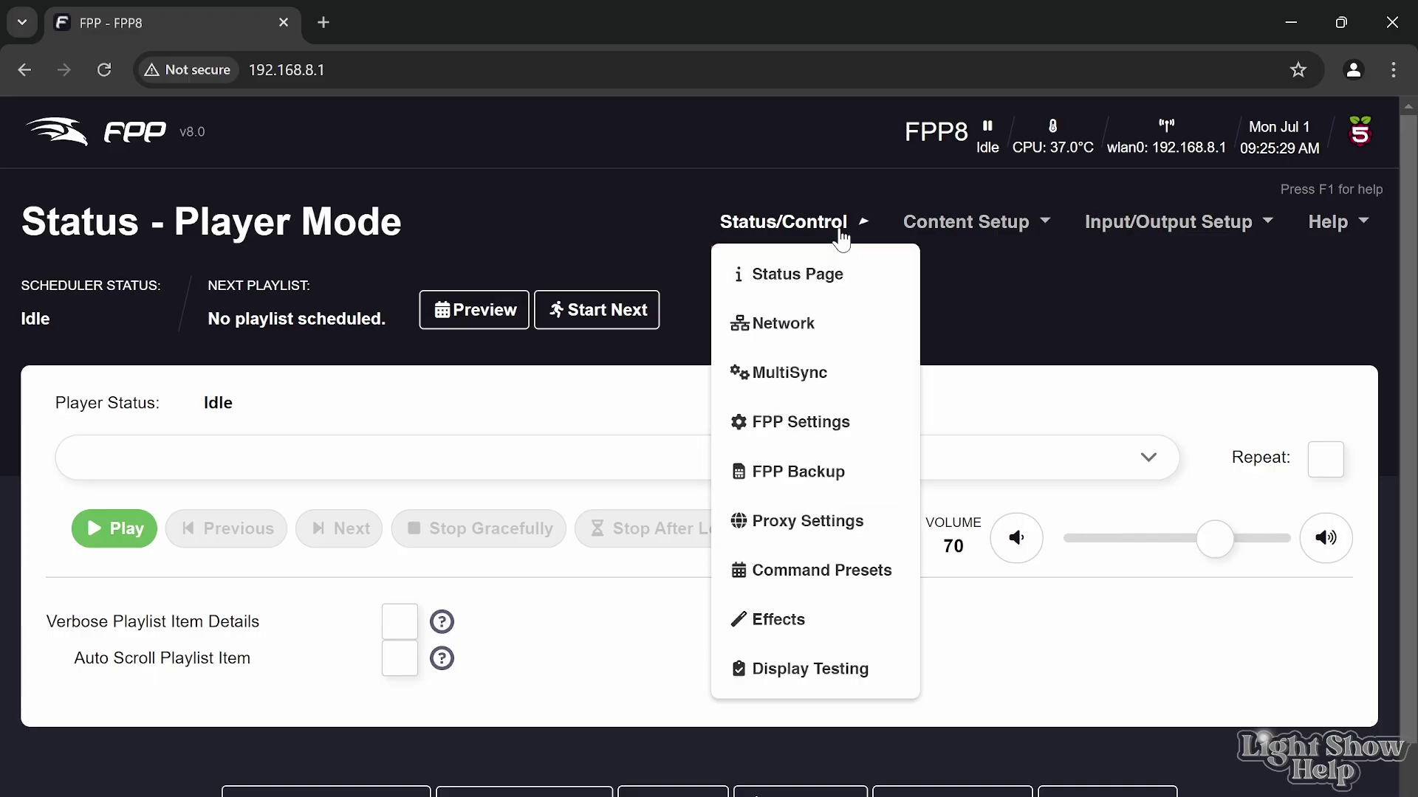
Set User Interface Level to Advanced on the FPP Settings UI tab.
click(829, 441)
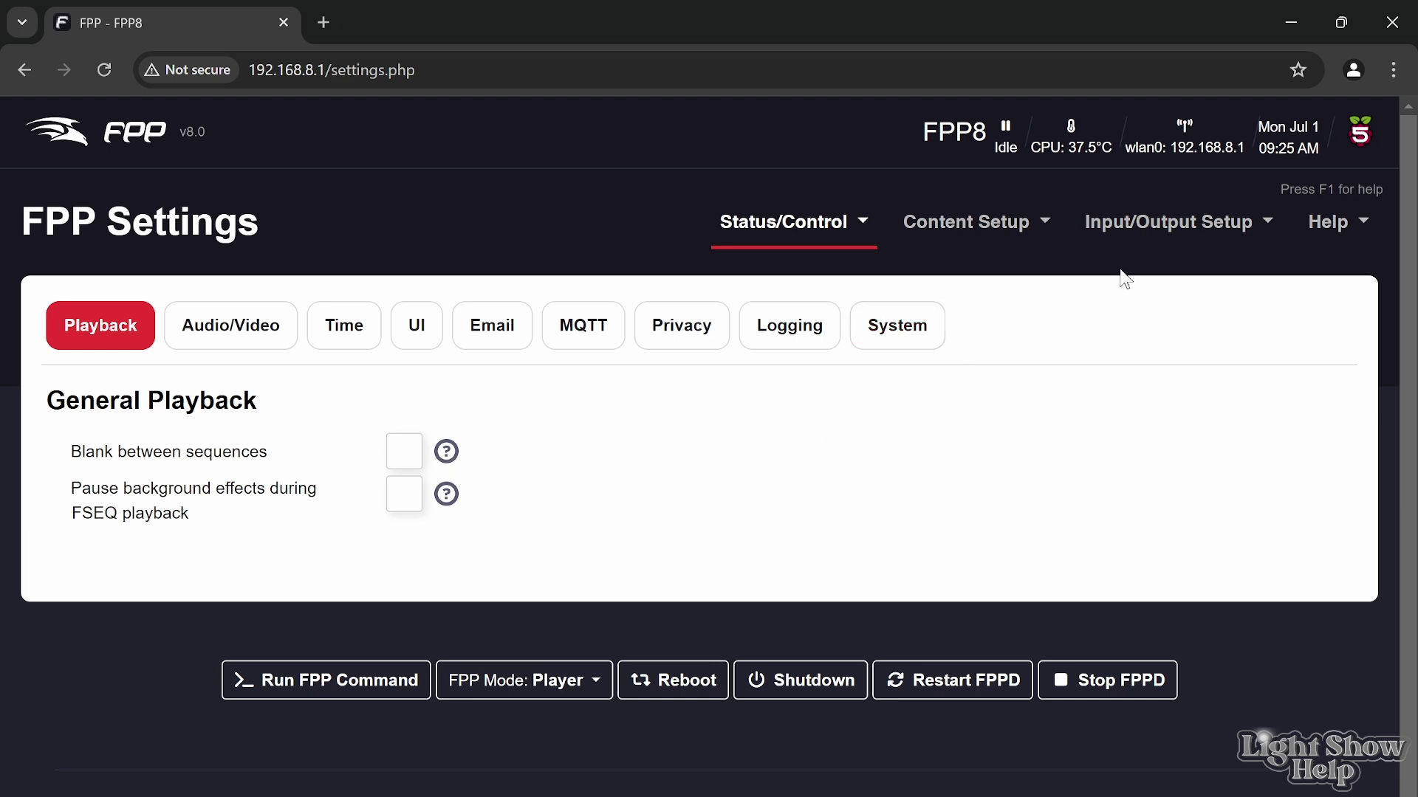
click(418, 327)
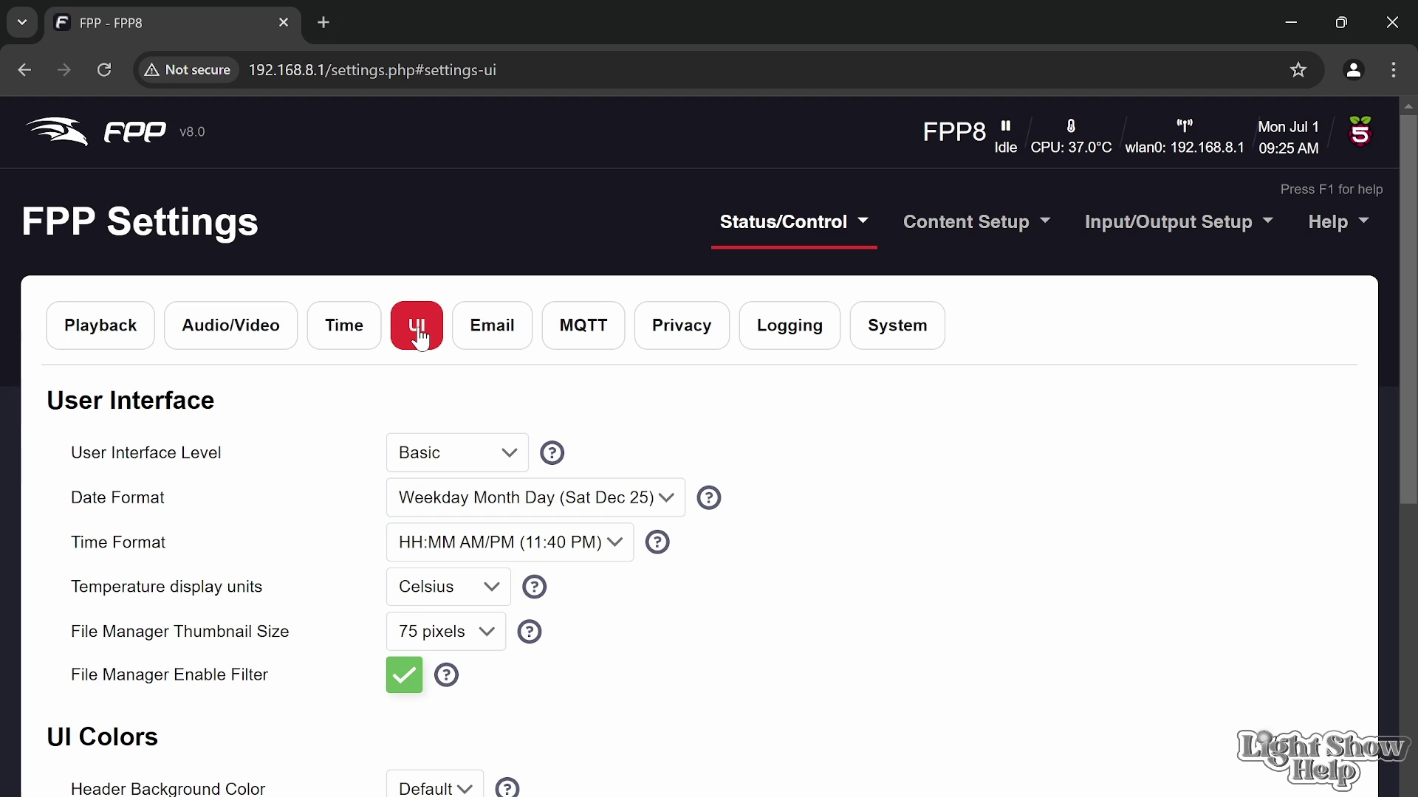
click(459, 469)
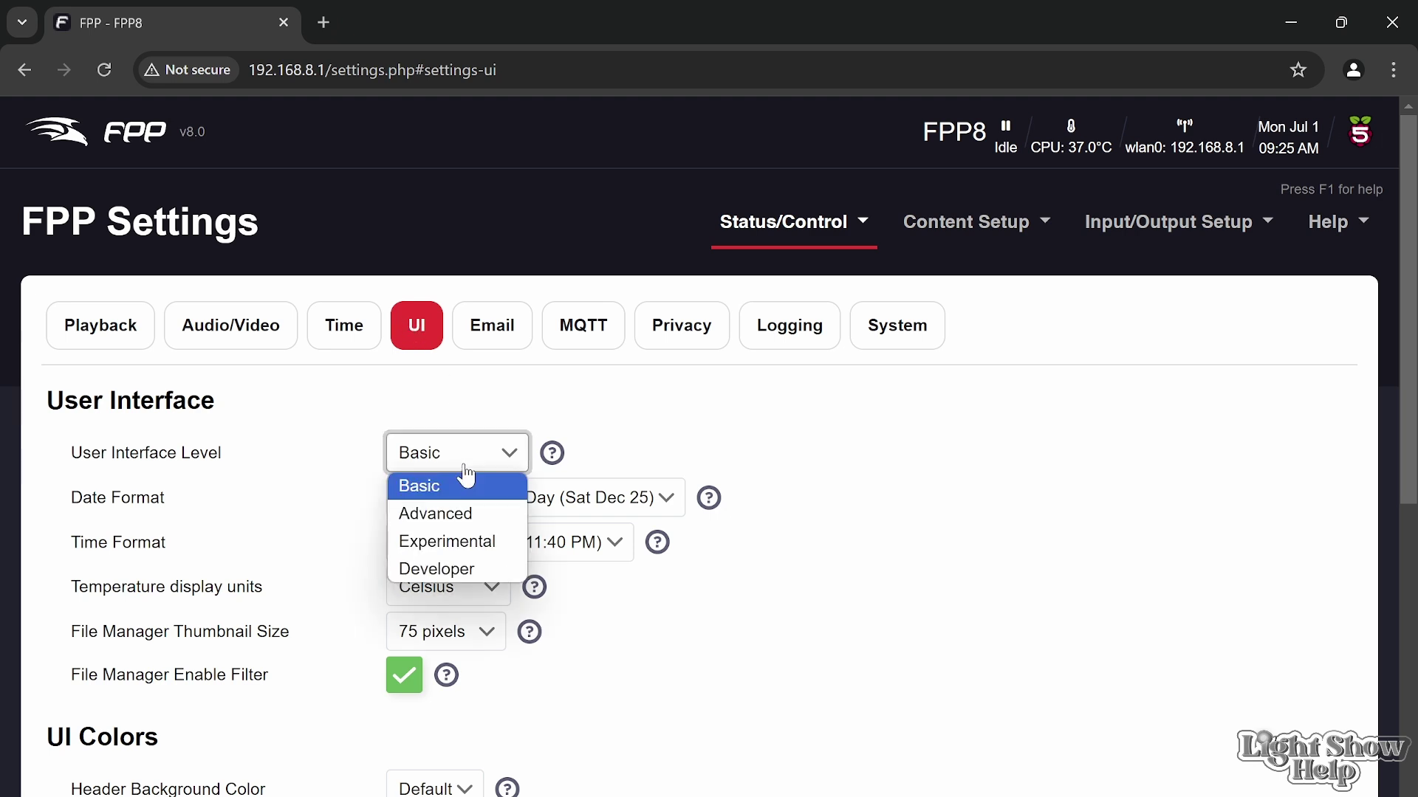
click(459, 514)
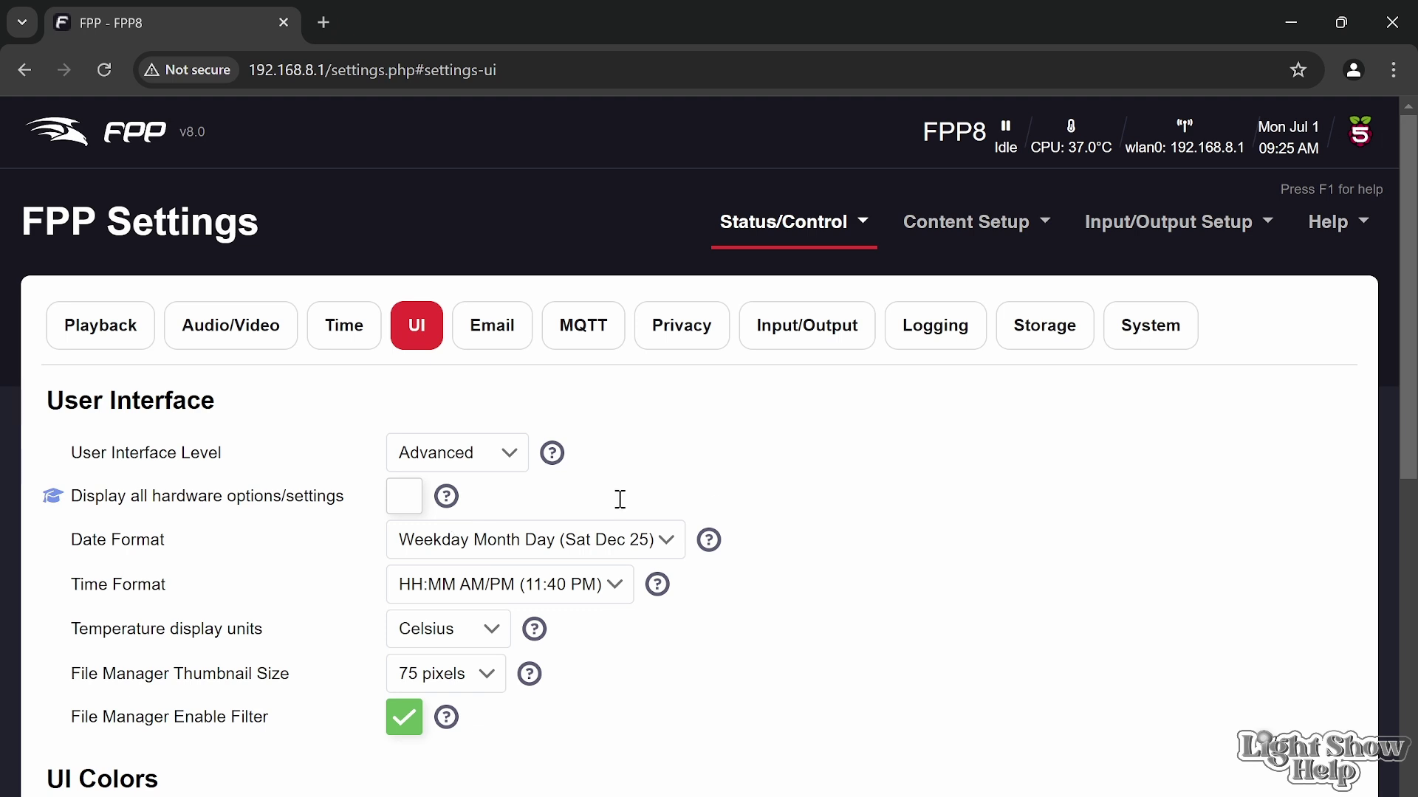
Go to the Storage settings and start Flash to NVMe.
click(1064, 340)
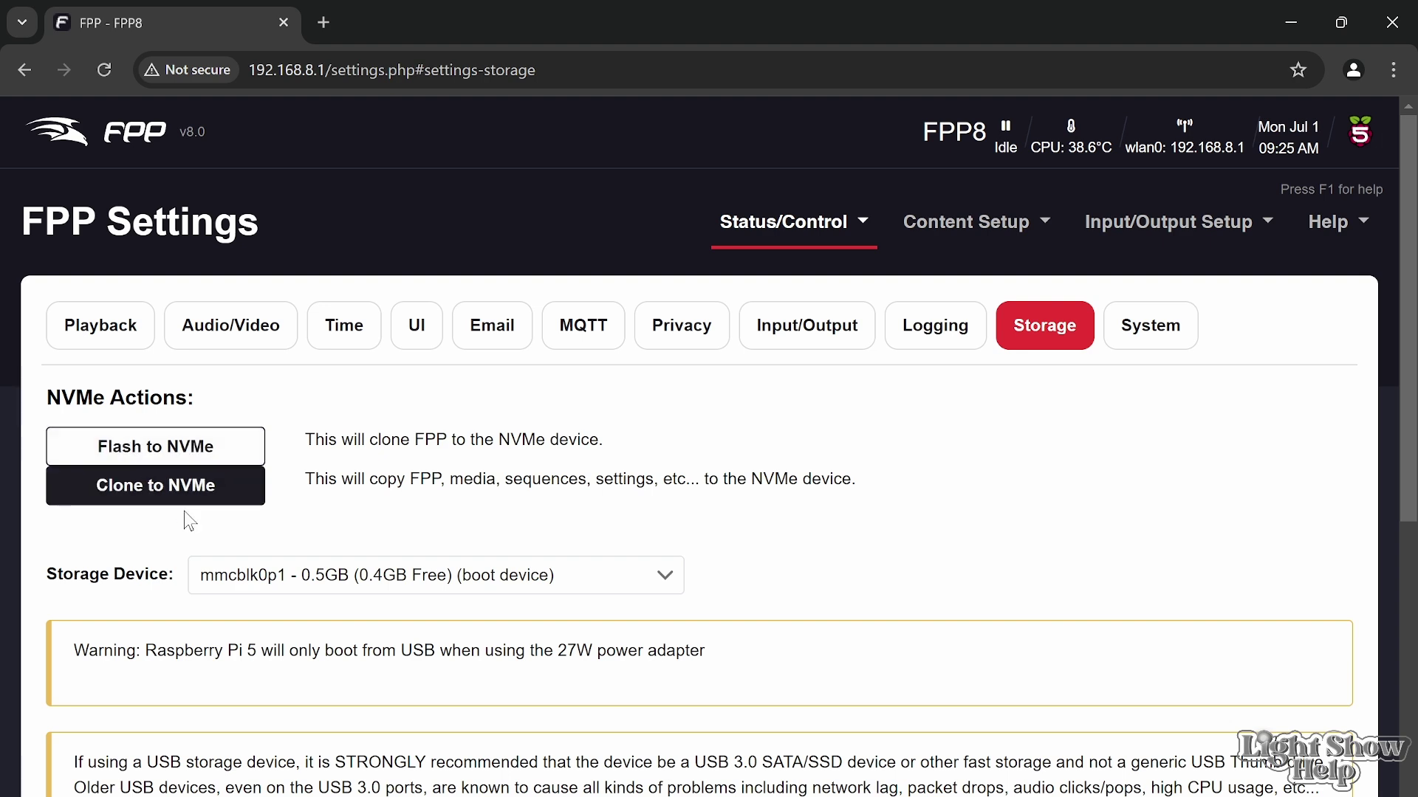
click(204, 456)
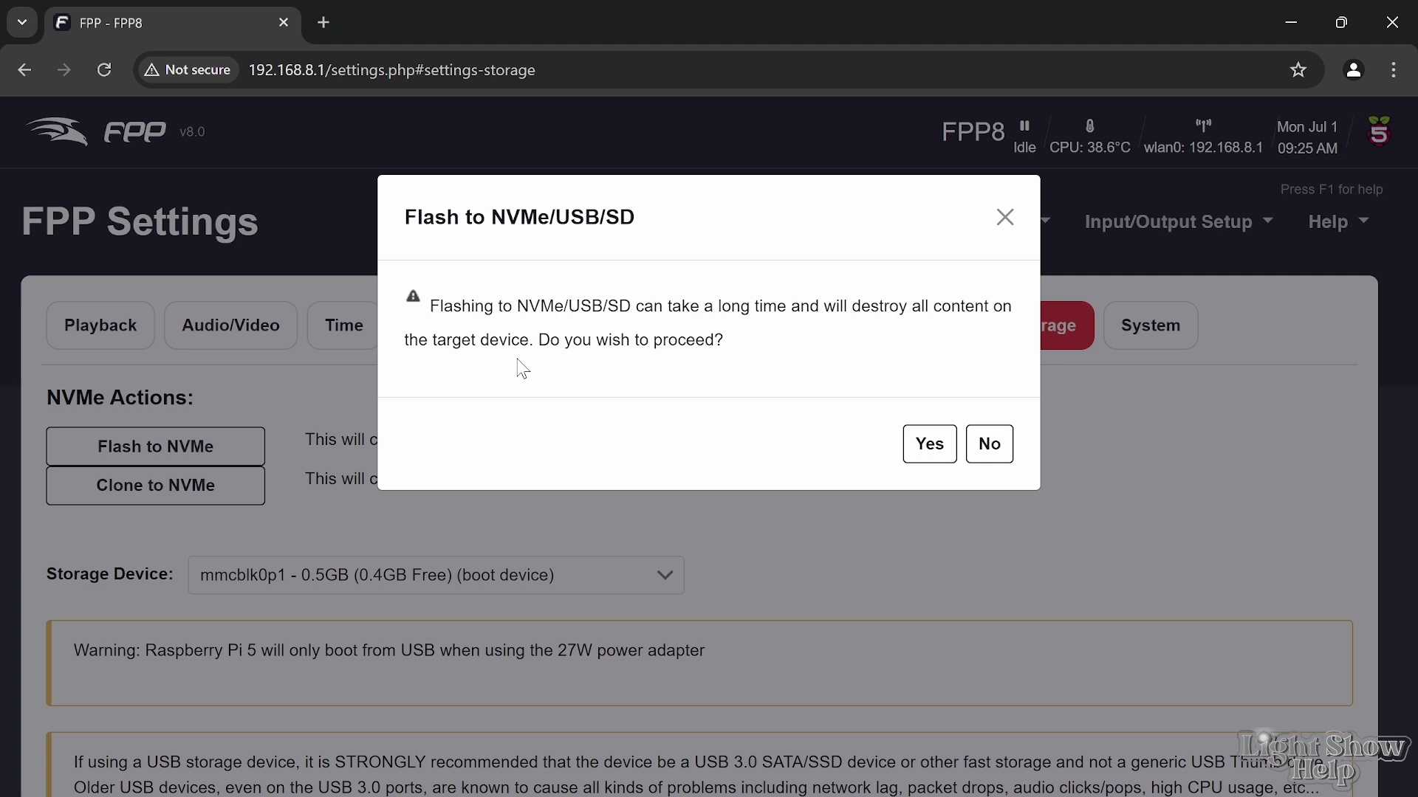
Confirm with Yes to write FPP onto the NVMe drive.
click(928, 444)
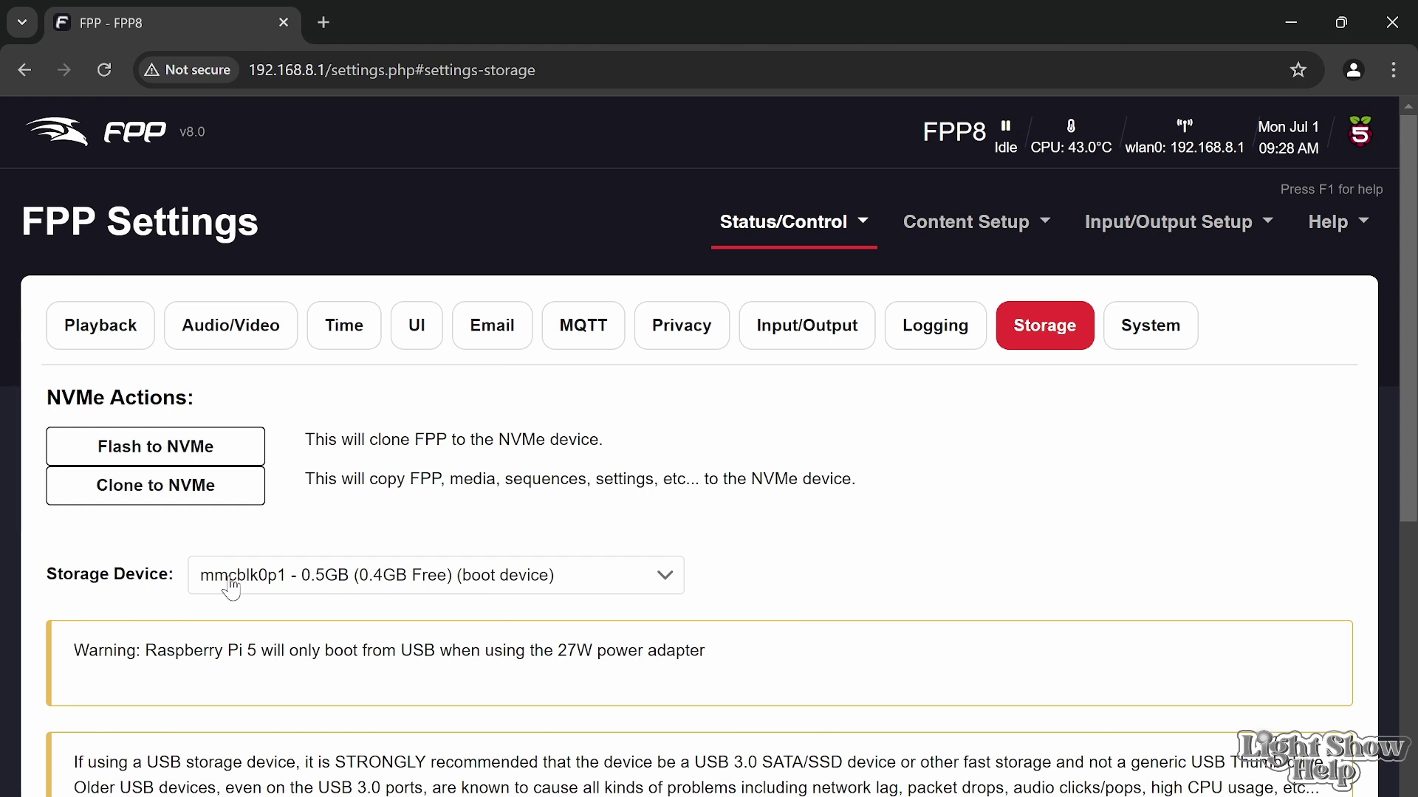
Choose nvme0n1p2 - 465.3GB as the Storage Device.
click(230, 587)
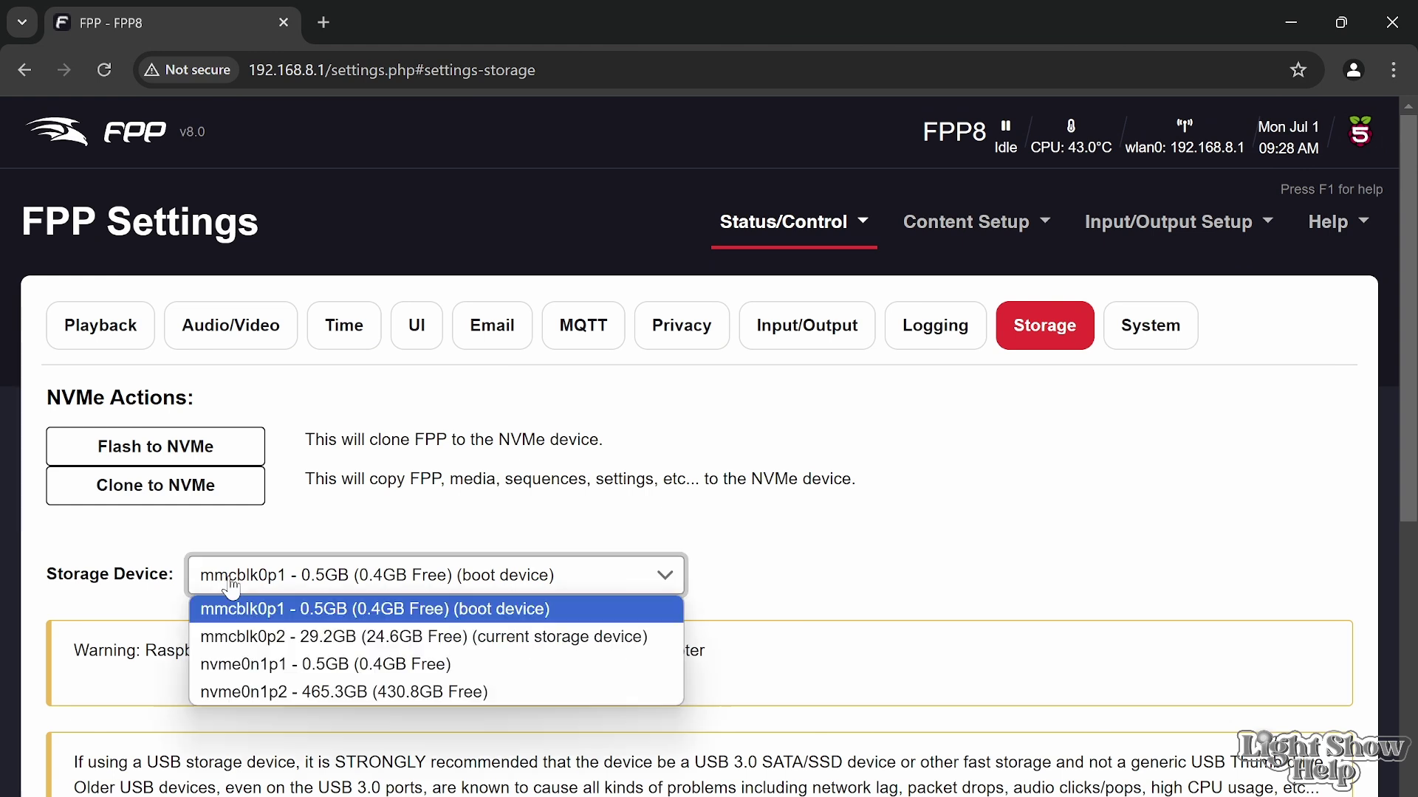
click(305, 686)
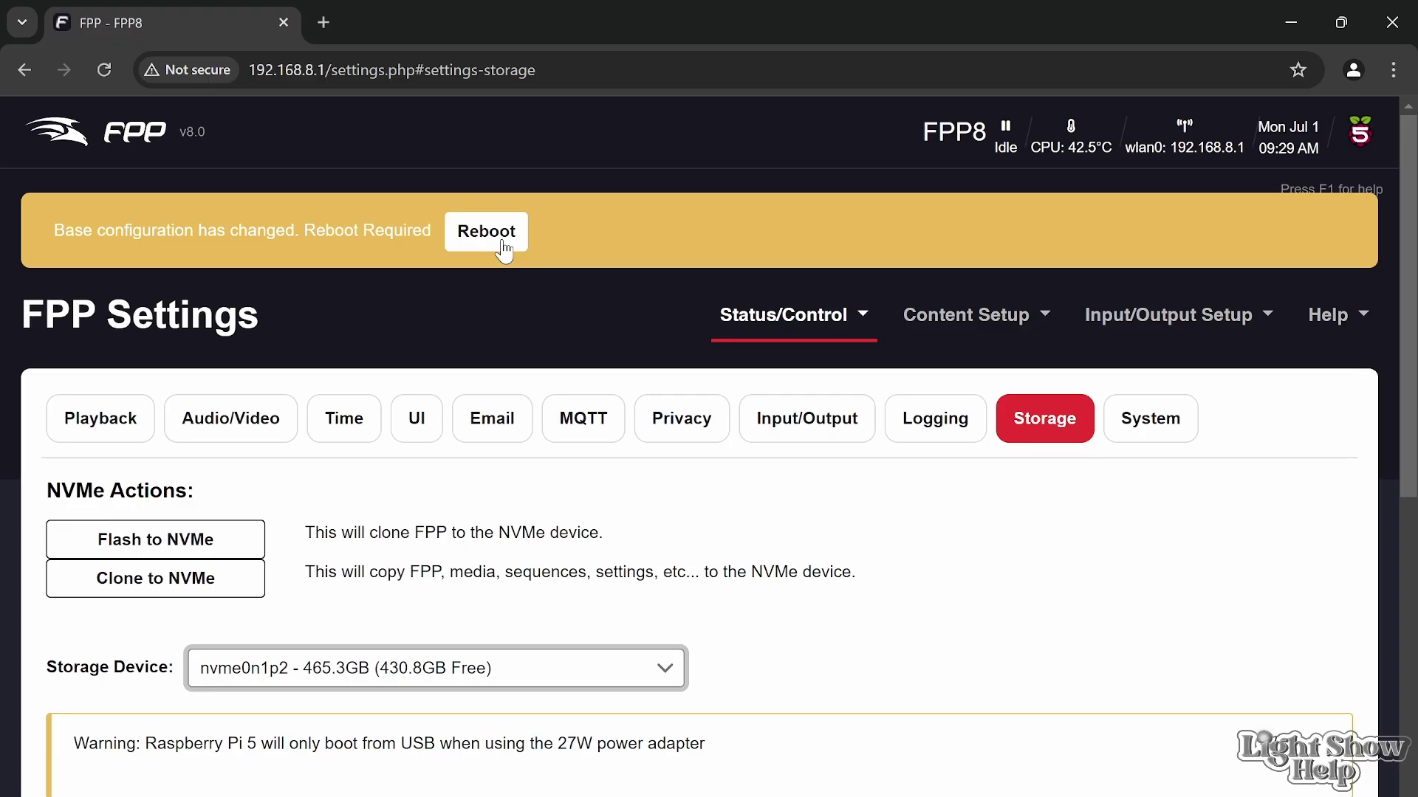
Shut down the FPP device and confirm the shutdown.
scroll(649, 446, down, 10)
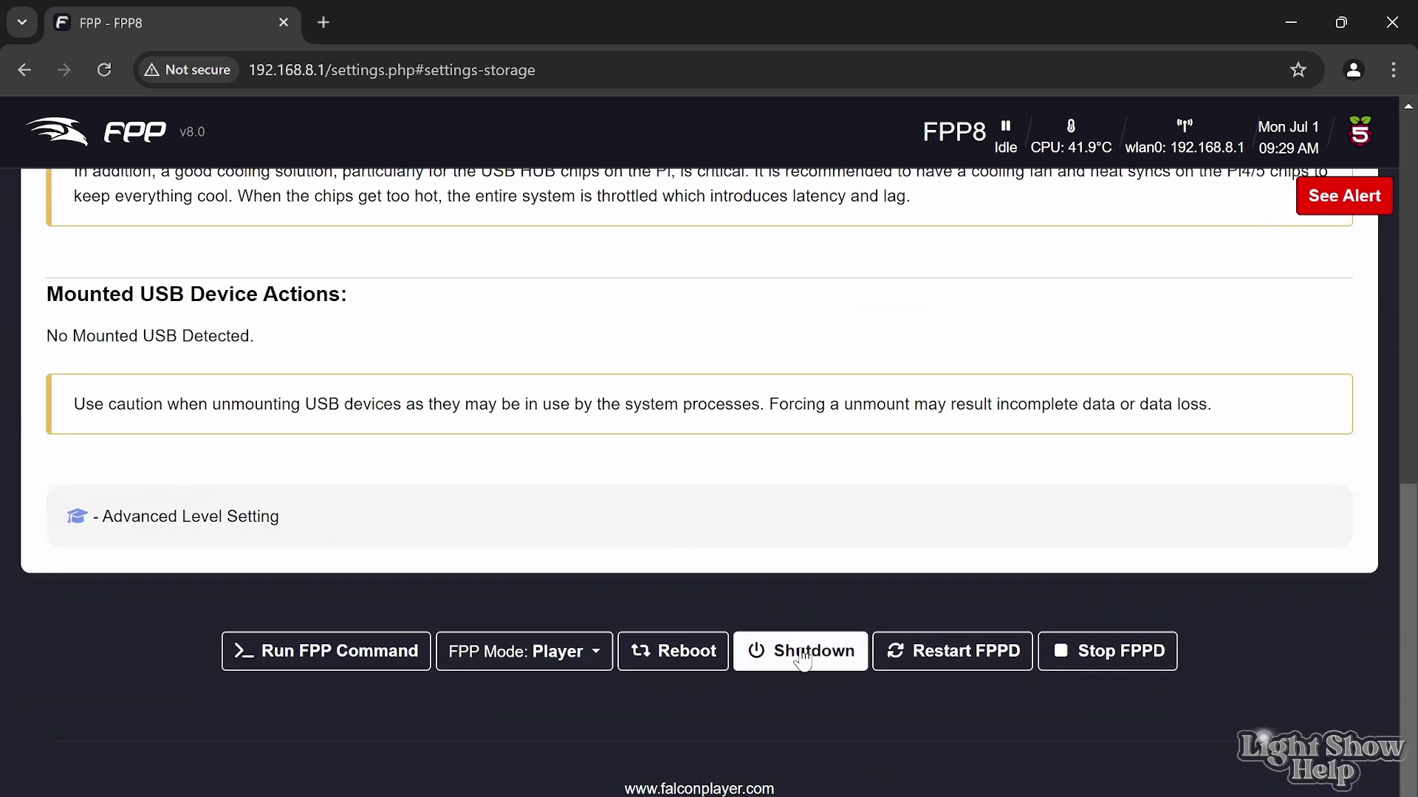
click(800, 652)
click(852, 388)
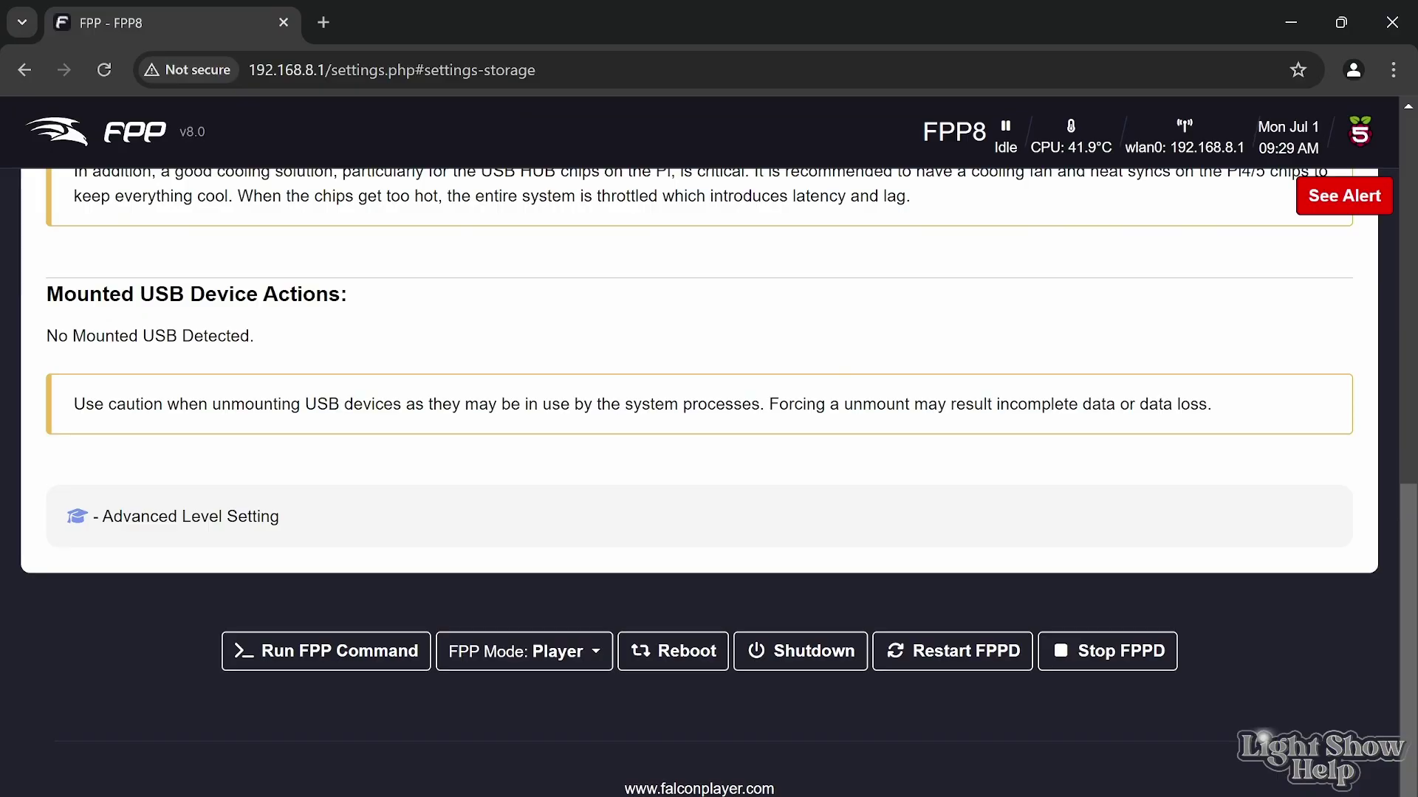
Reconnect the PC to the FPP Wi-Fi network, then return to the storage settings page.
key(super+a)
click(1113, 437)
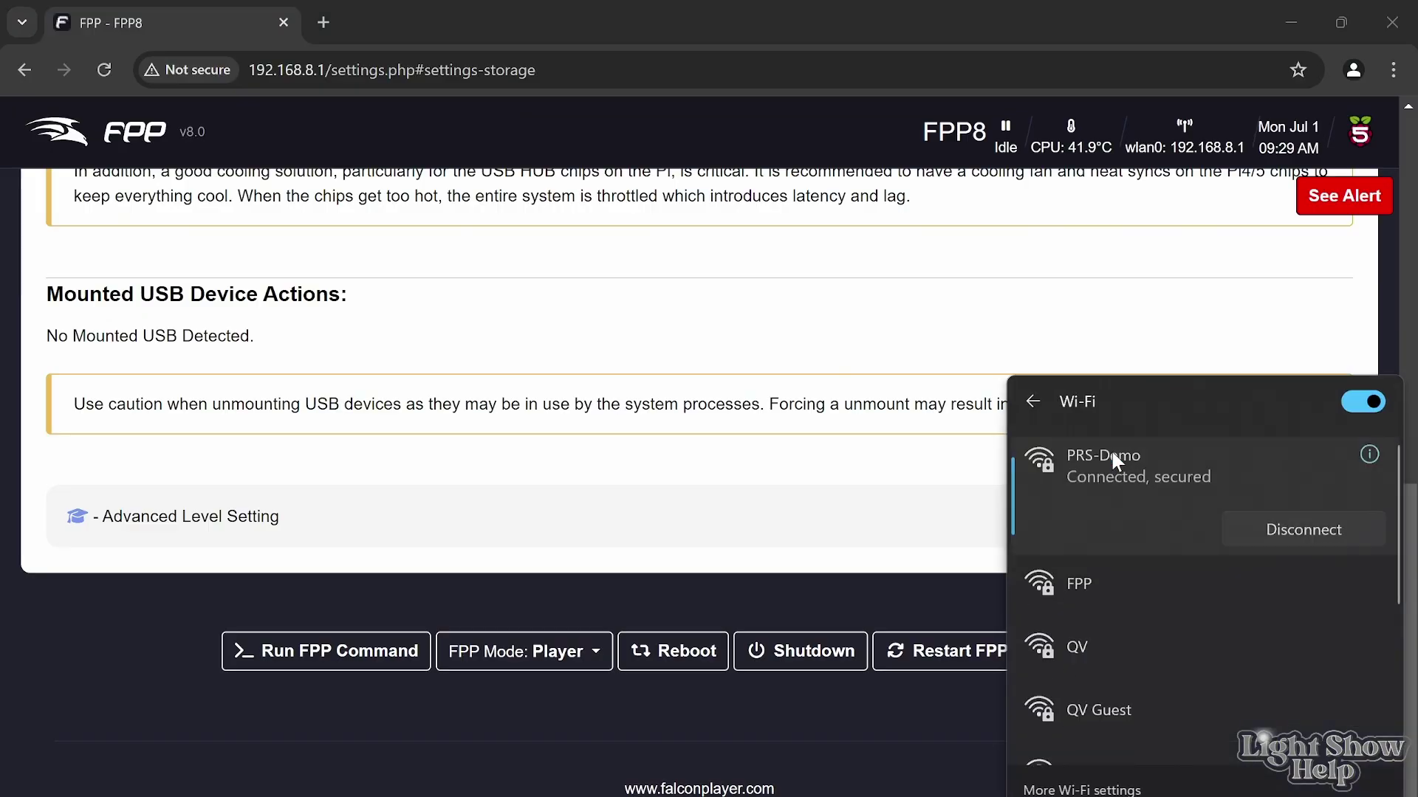
click(1142, 580)
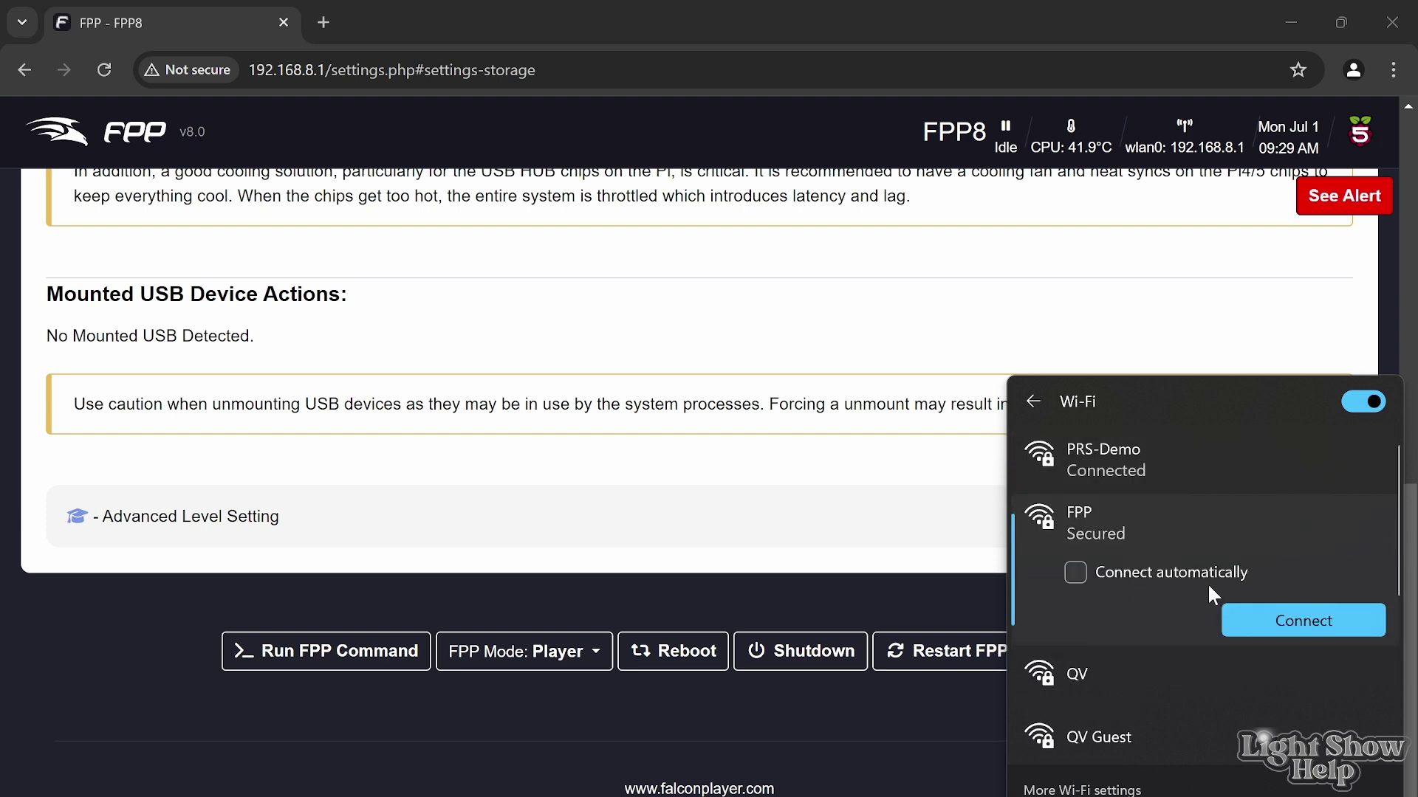
click(1298, 620)
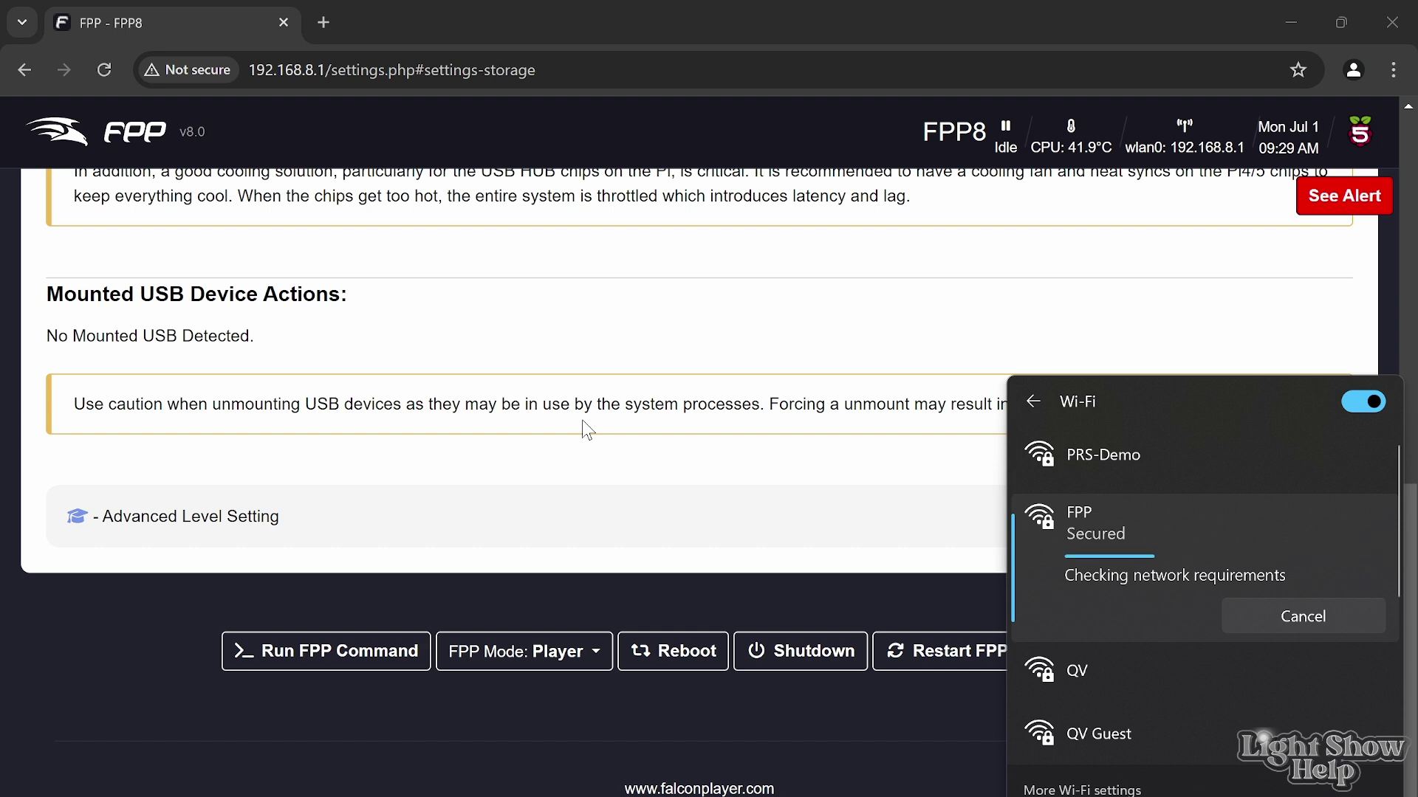
click(632, 459)
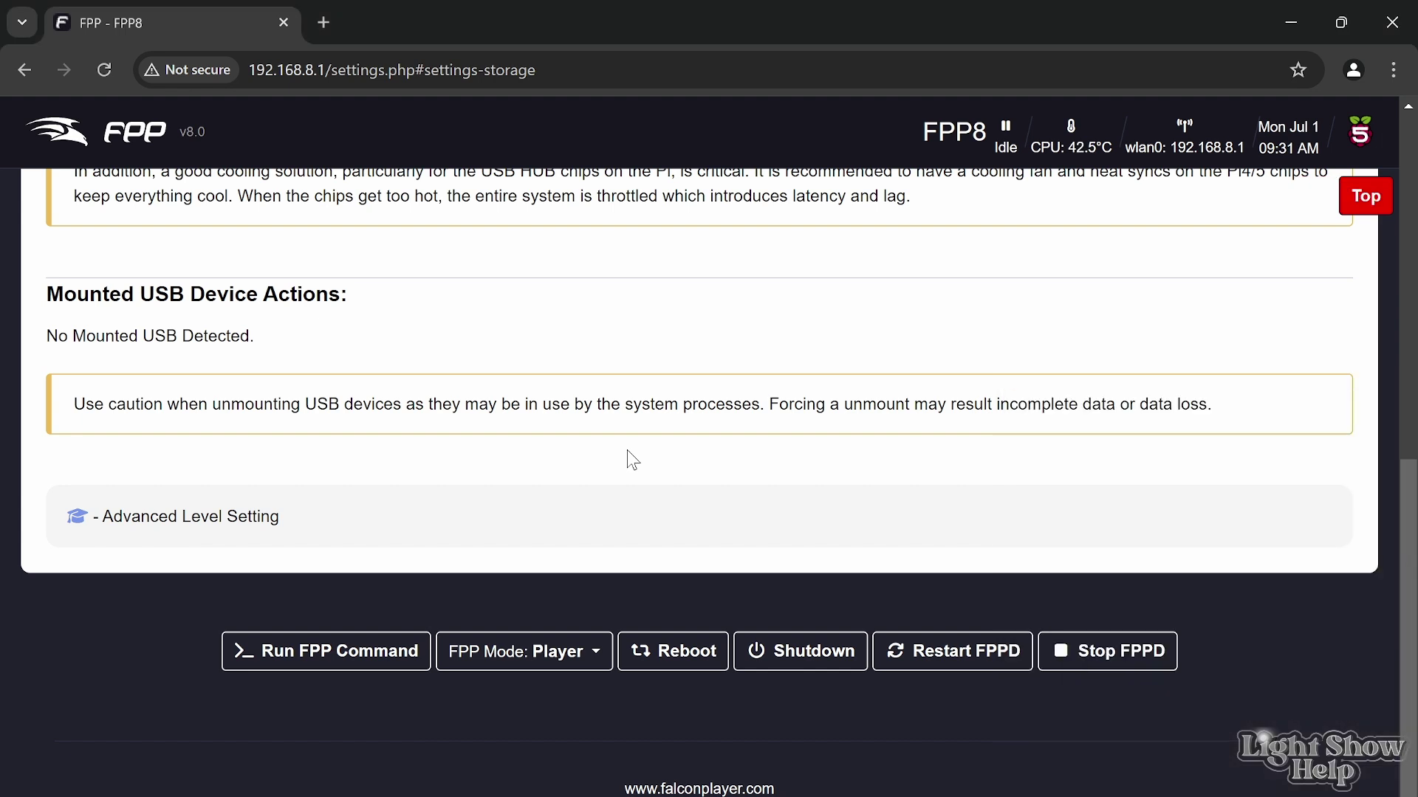
Reload the page, set the UI password to Disabled and the OS password to Default.
click(105, 70)
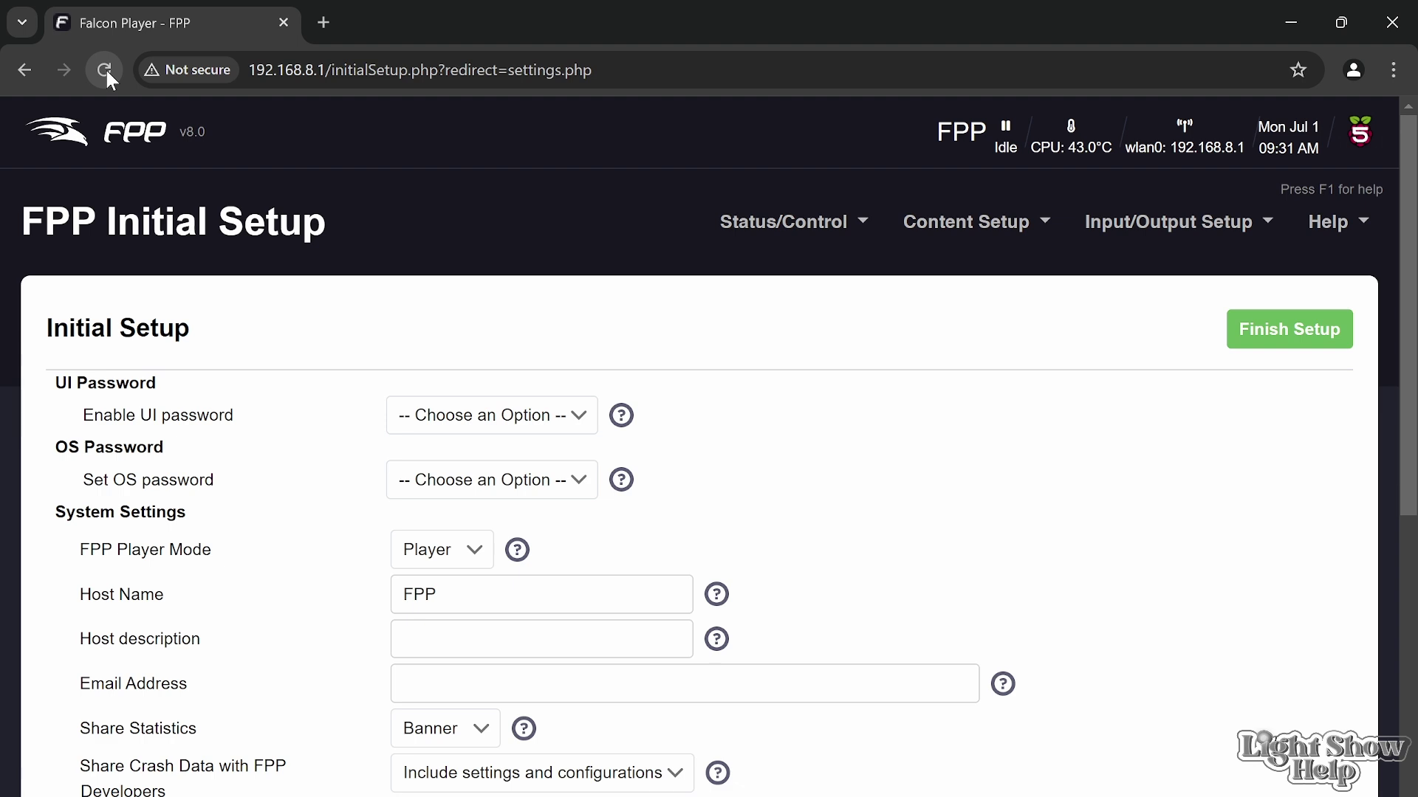
click(538, 415)
click(513, 477)
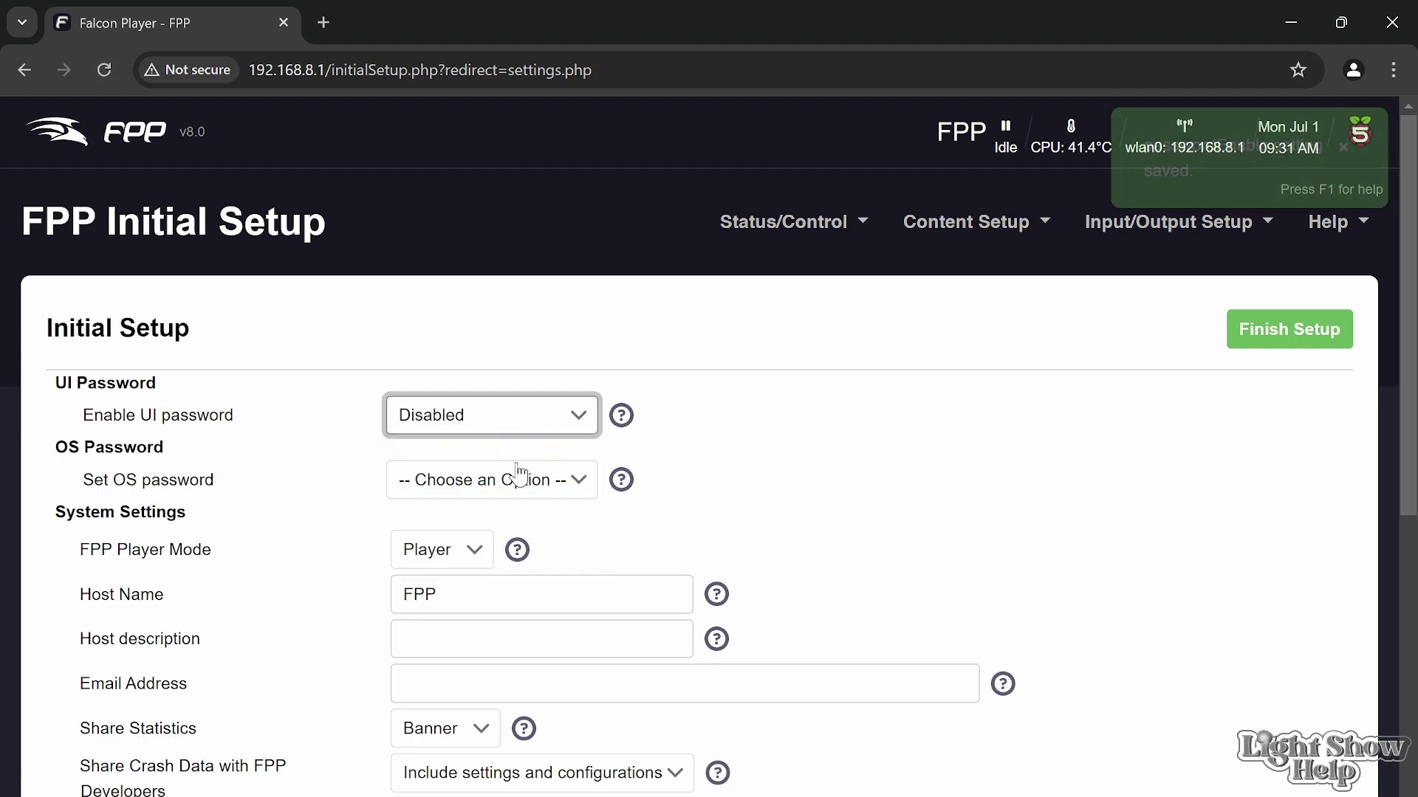
click(515, 481)
click(513, 548)
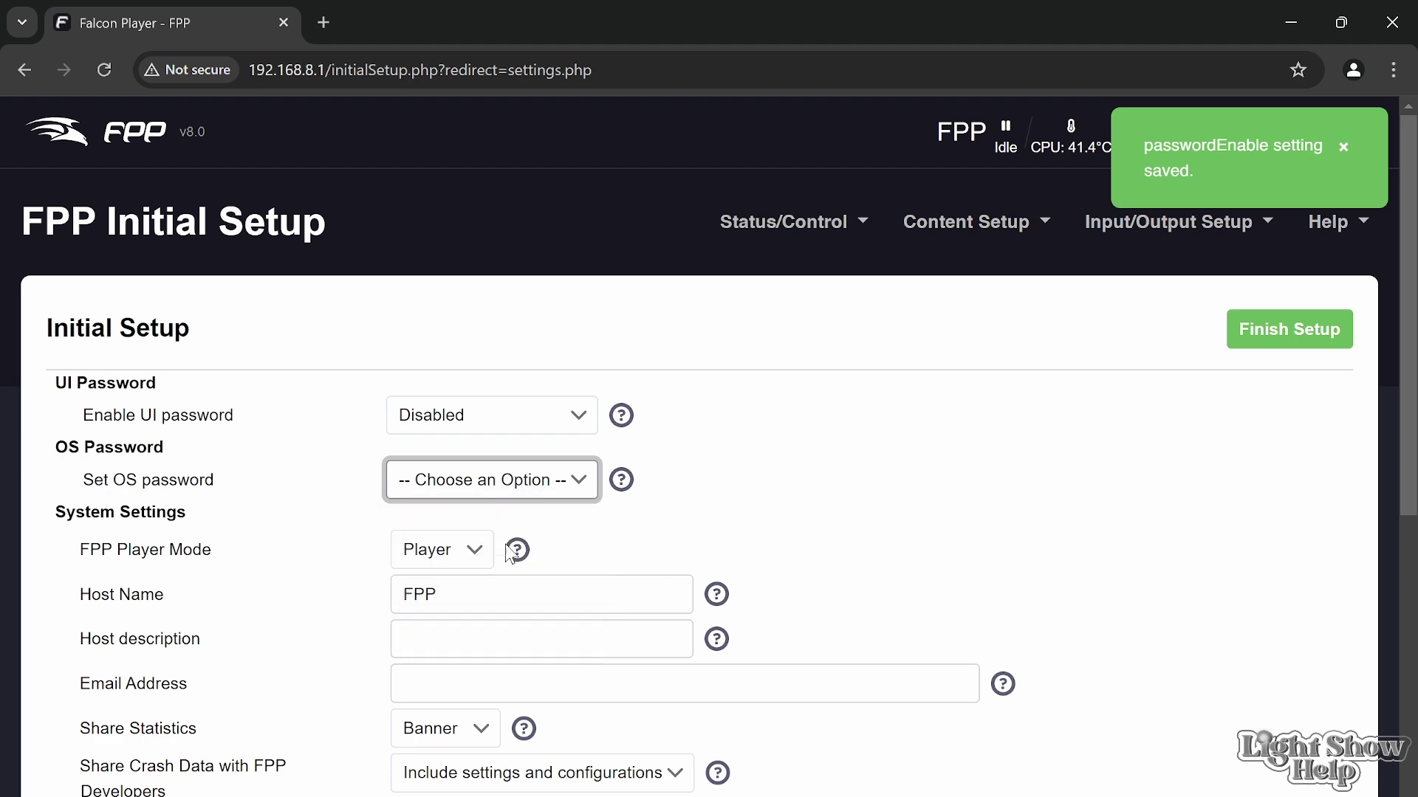
Set the host name to FPP8NVMe and enable Share Statistics.
scroll(367, 450, down, 1)
scroll(367, 450, down, 2)
click(476, 367)
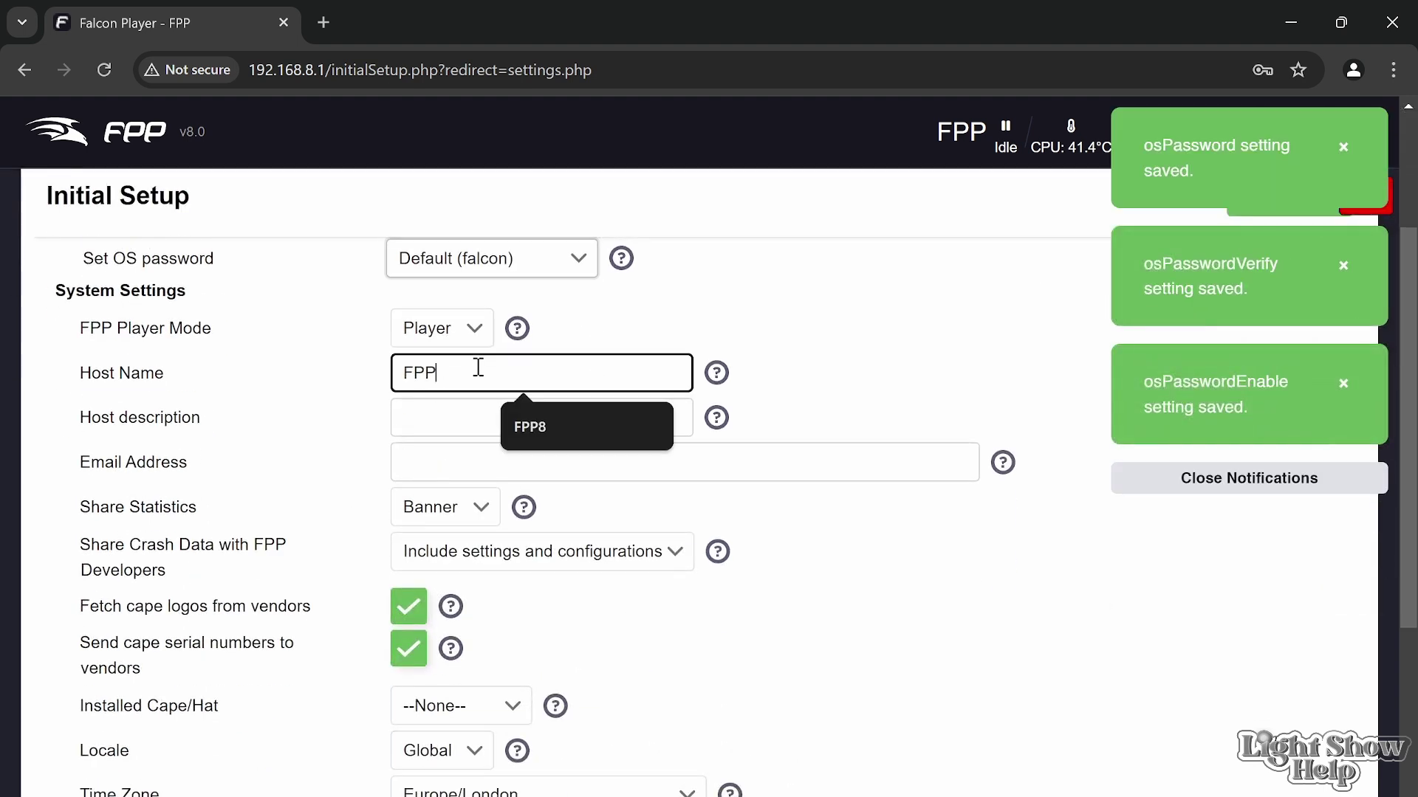
text(8)
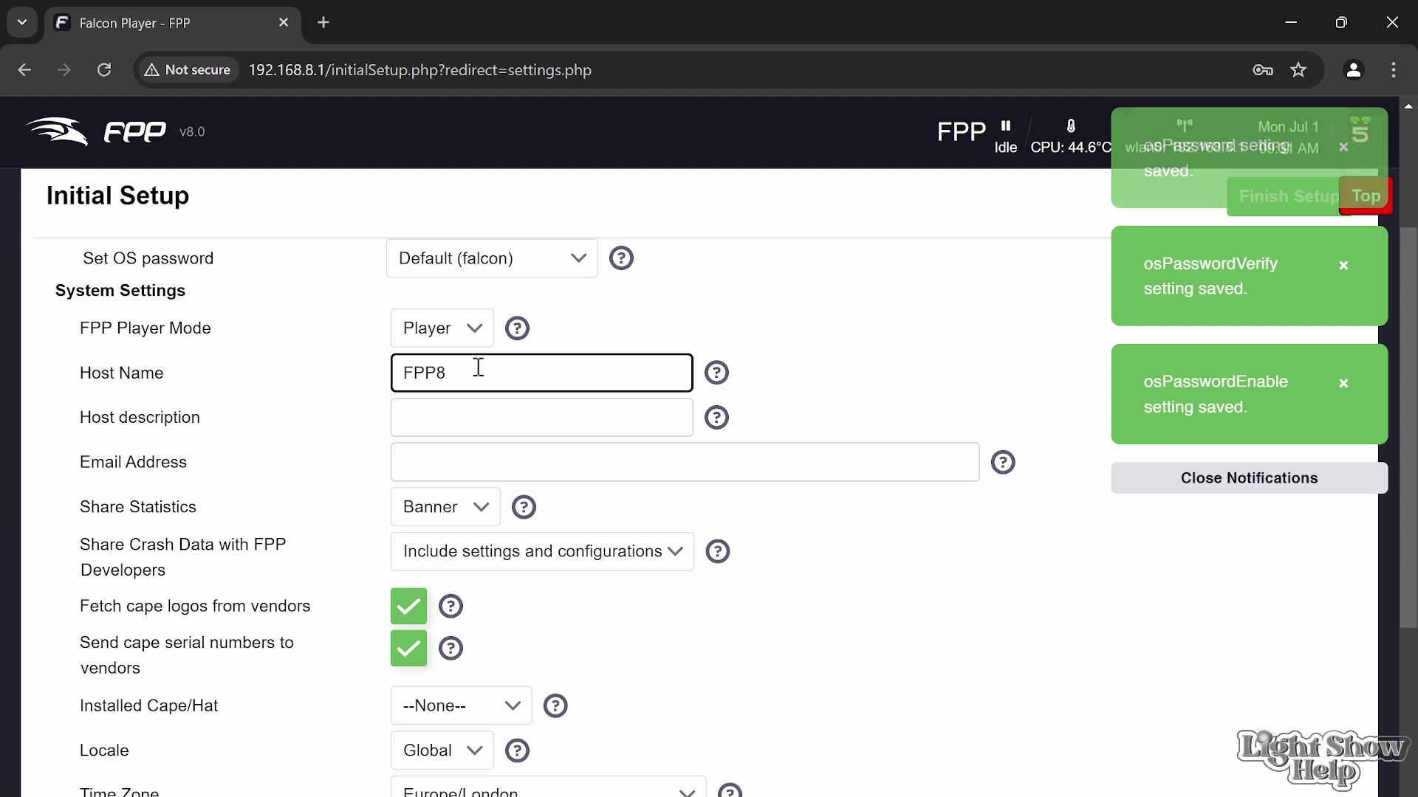
text(NVMe)
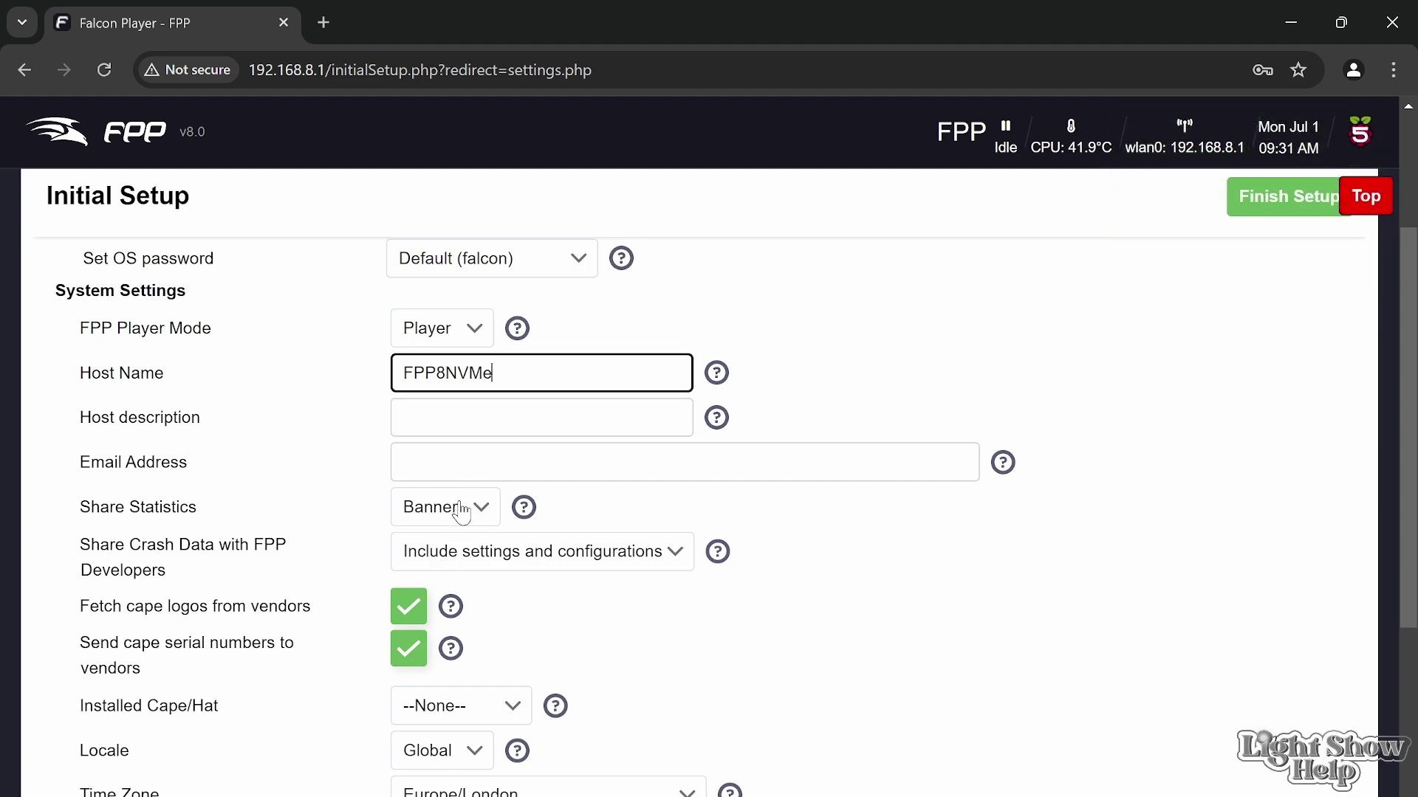
key(Tab)
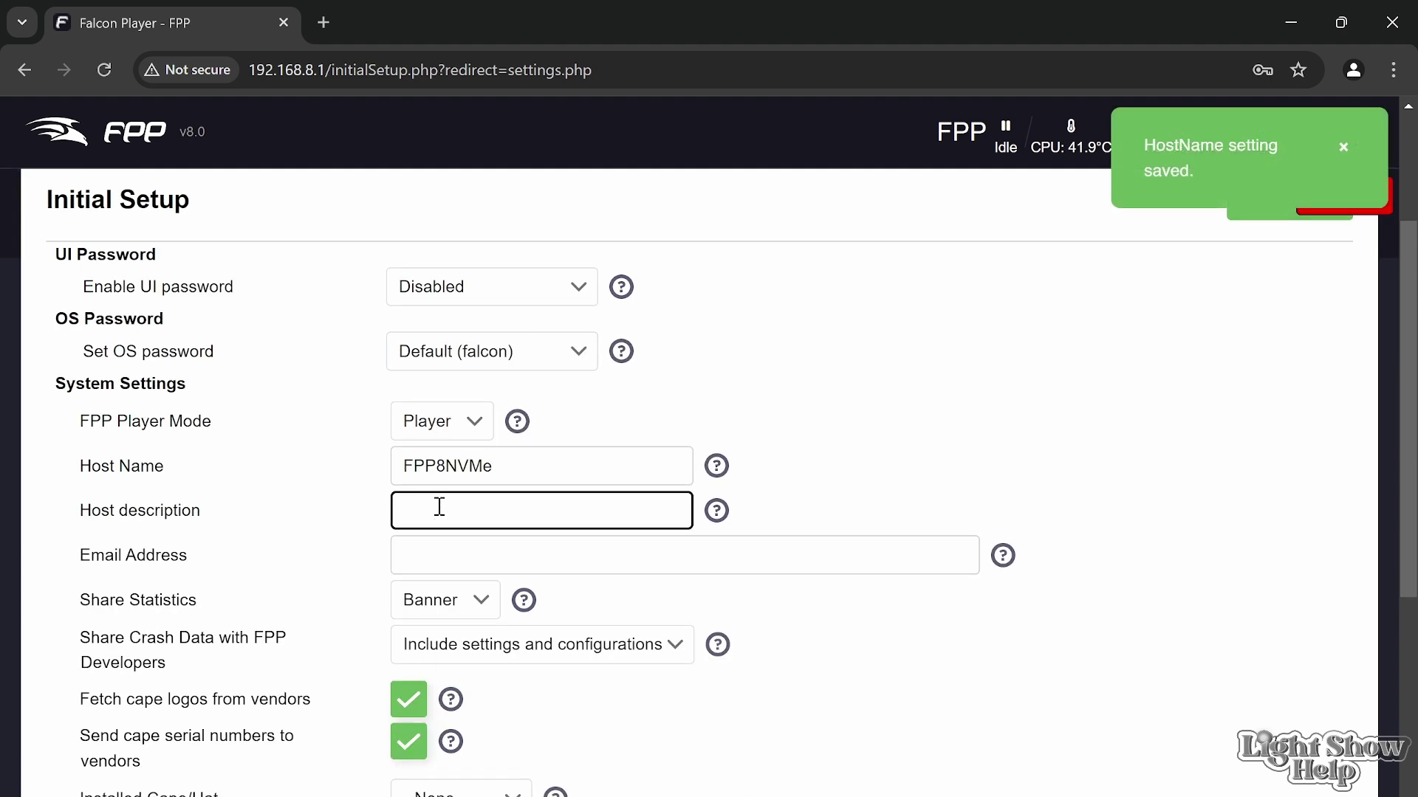
click(459, 604)
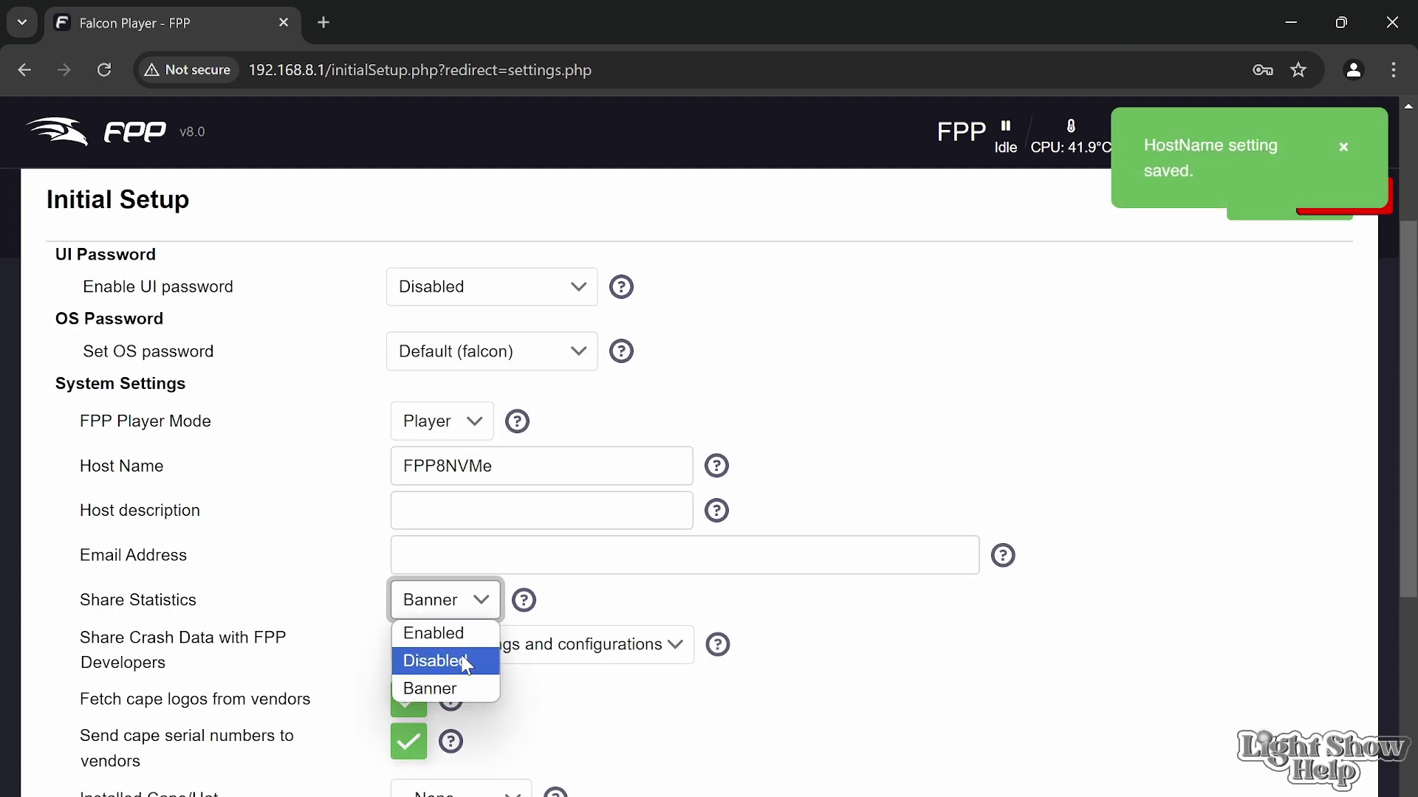
click(464, 643)
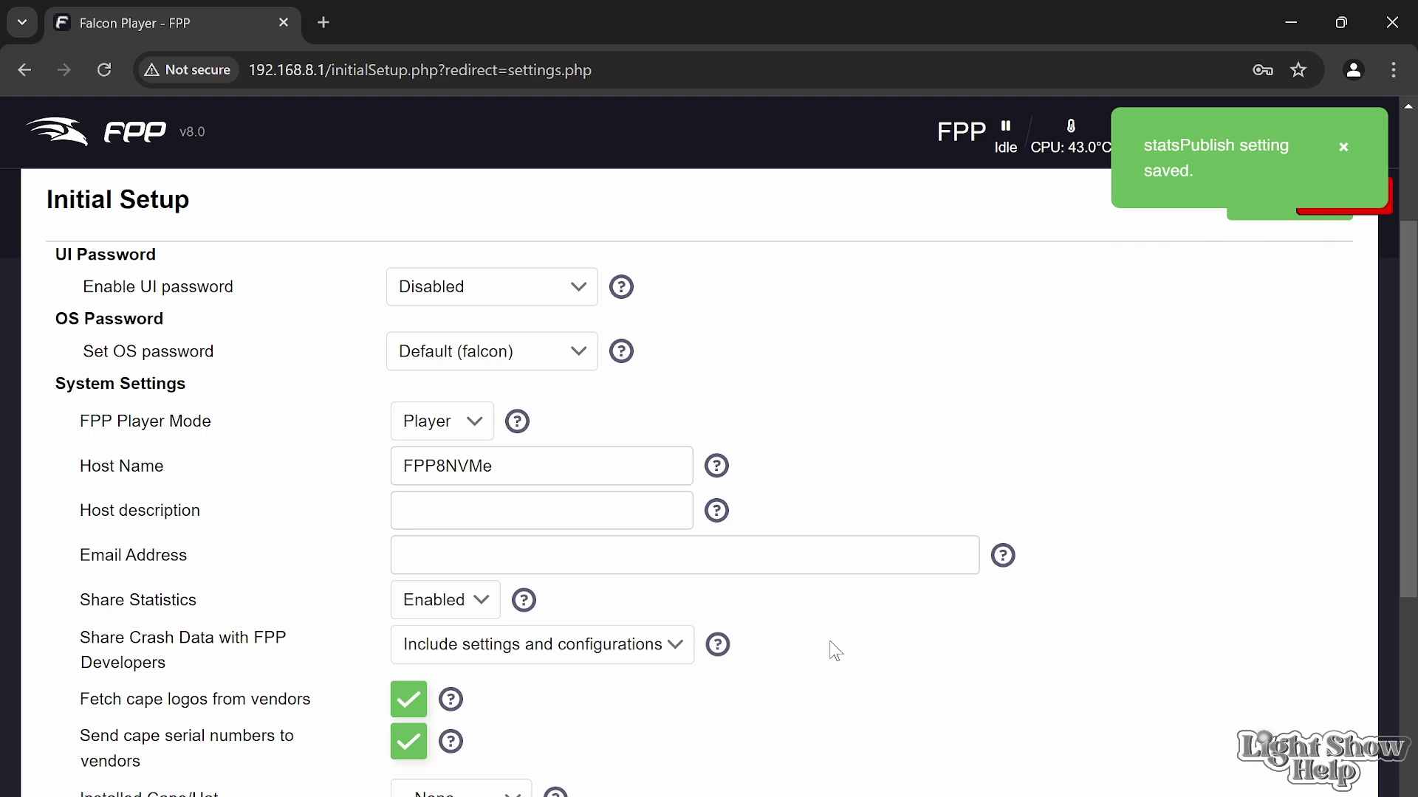
scroll(831, 649, down, 1)
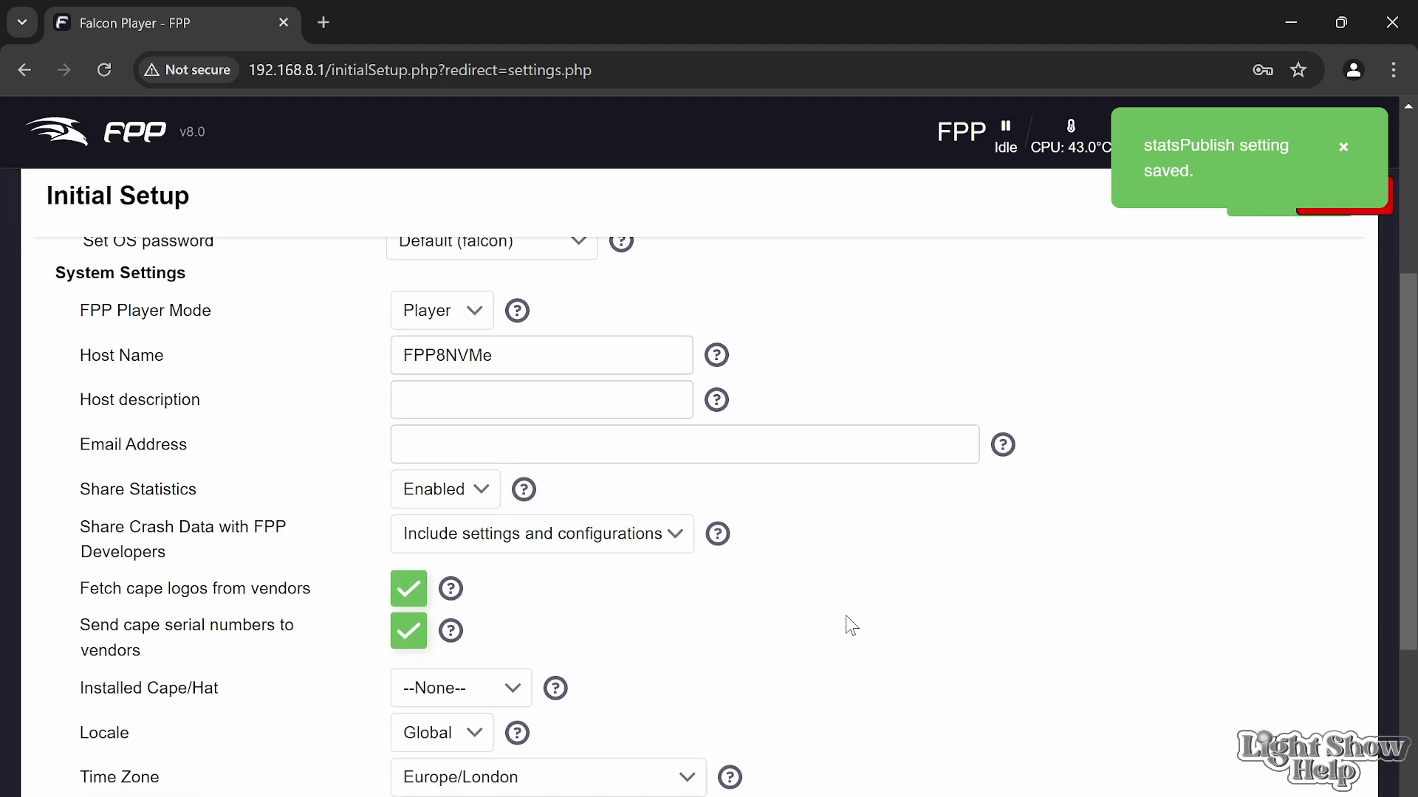
scroll(844, 617, down, 2)
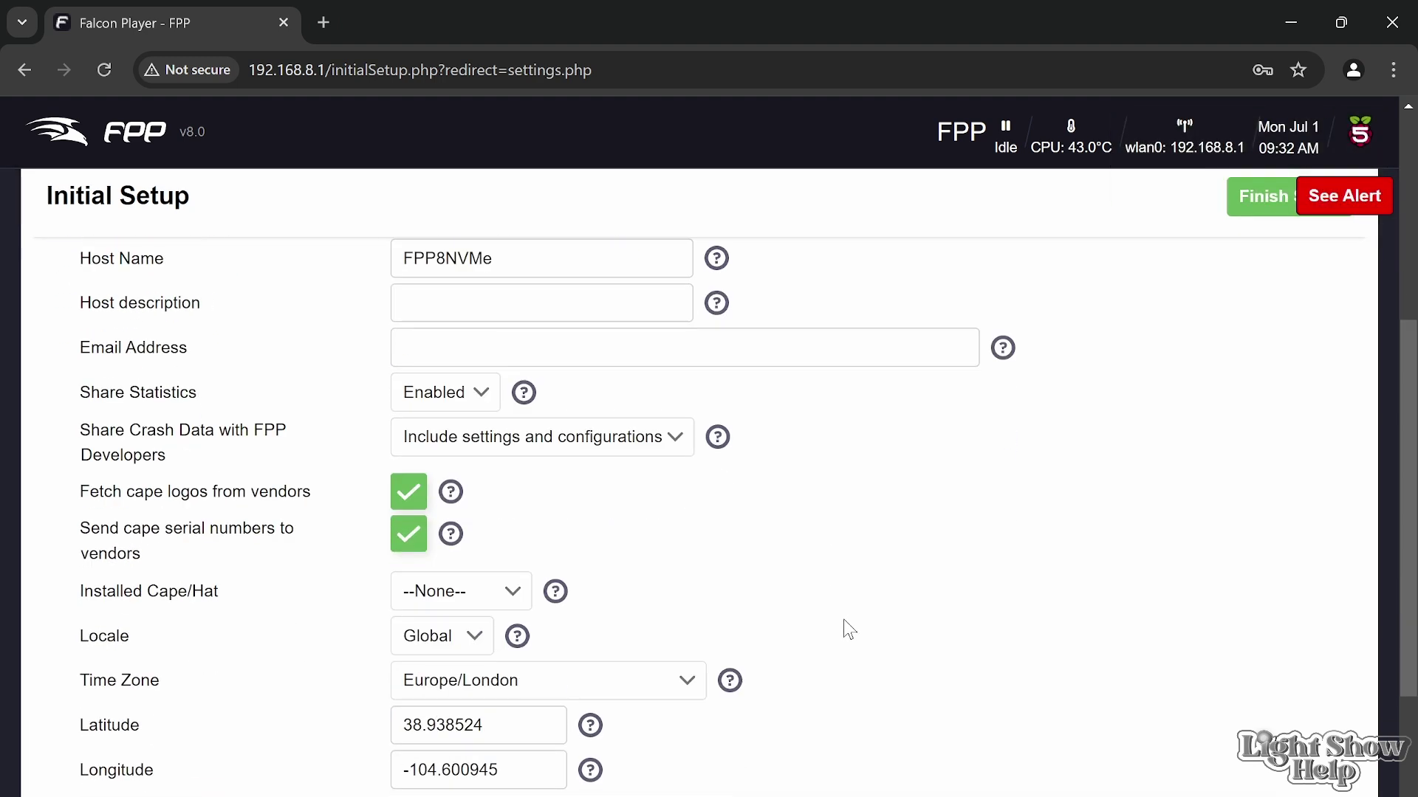
scroll(844, 629, up, 1)
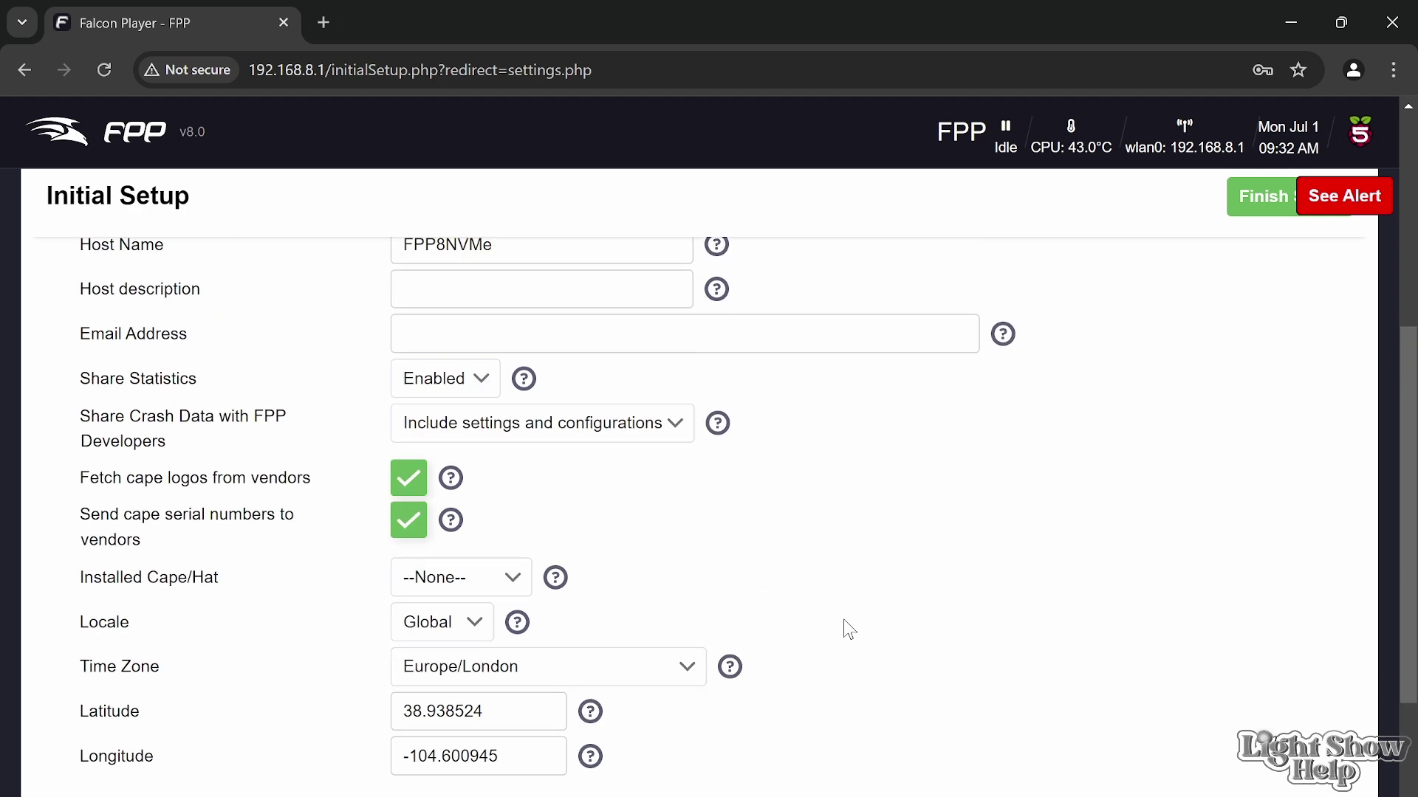
Finish the initial setup and confirm a reboot of the FPP device.
click(1250, 208)
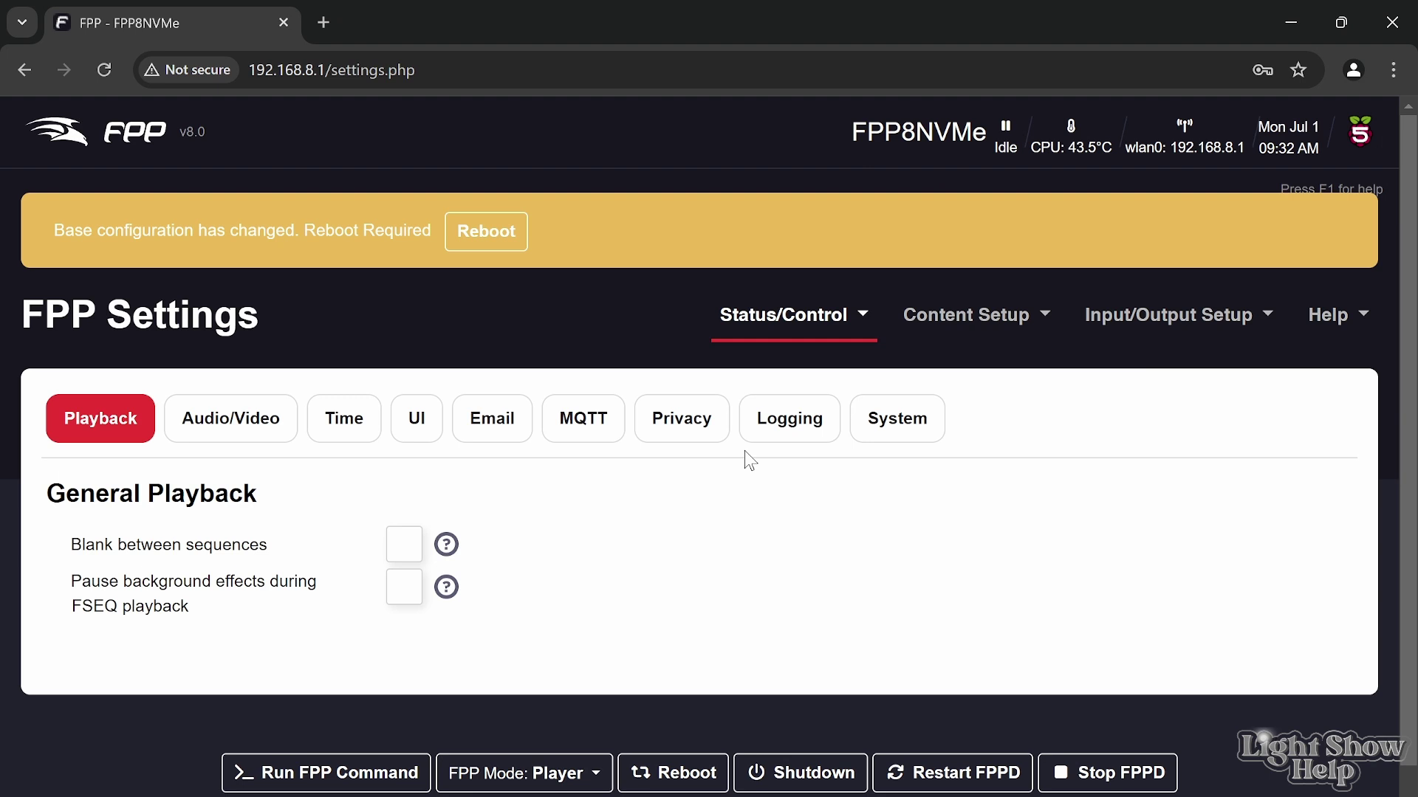
click(493, 248)
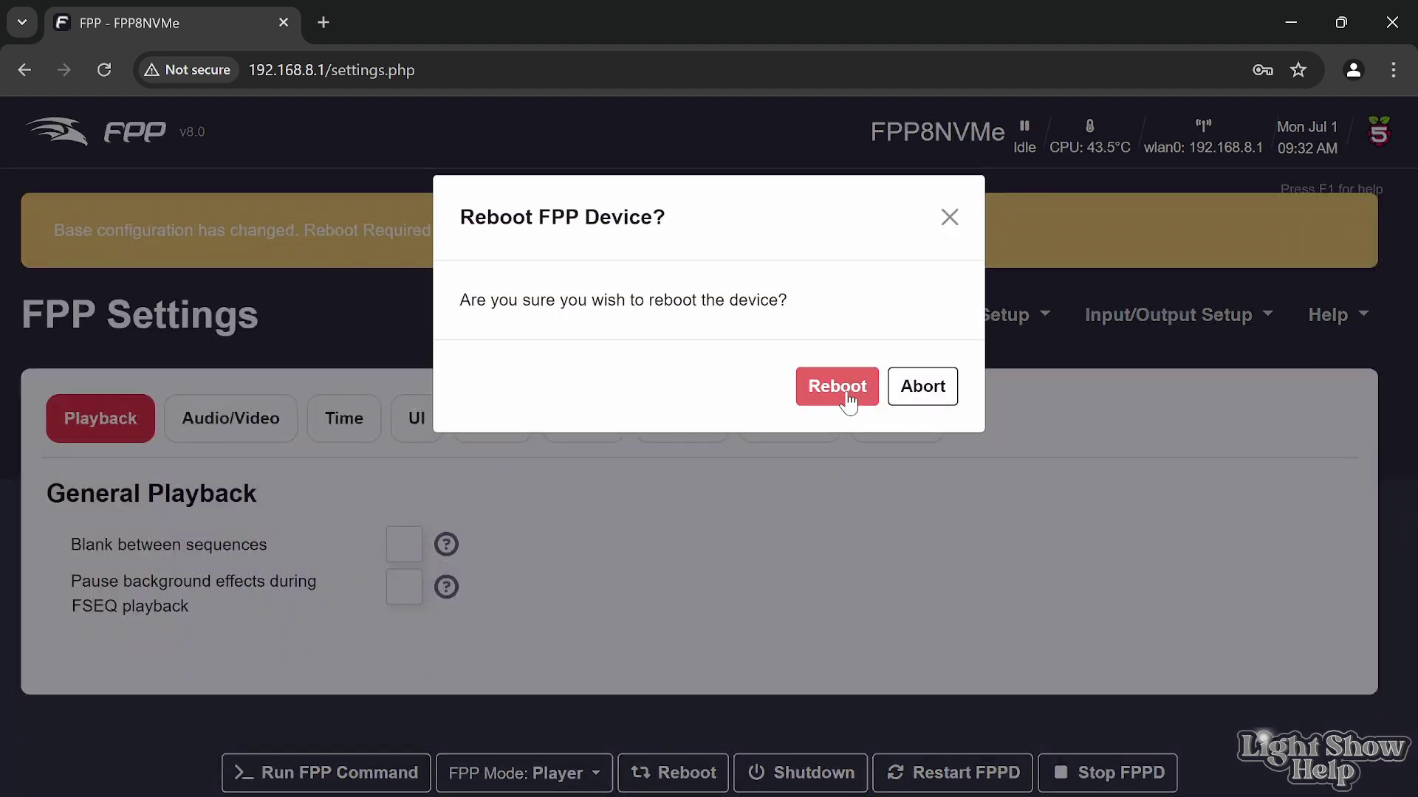
click(848, 401)
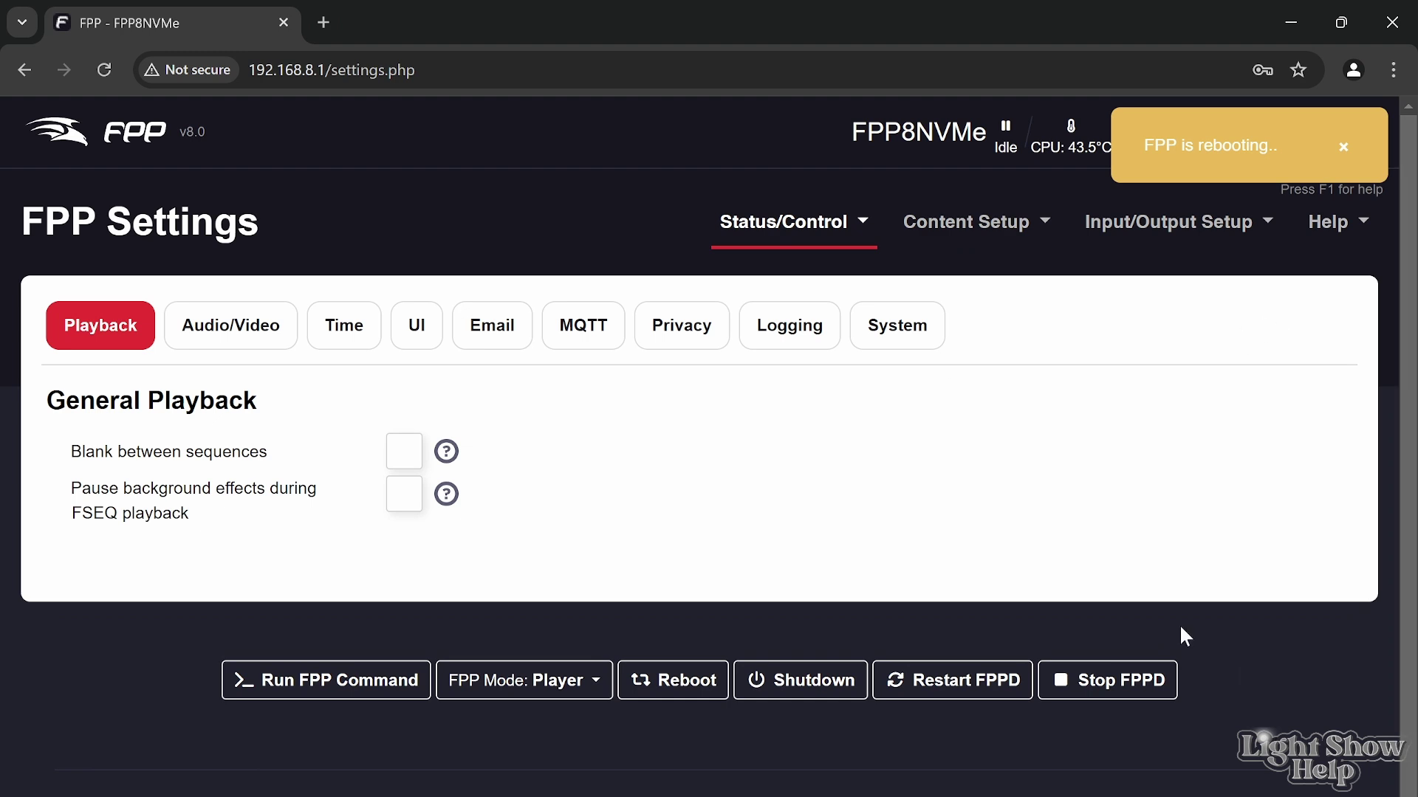
key(super+a)
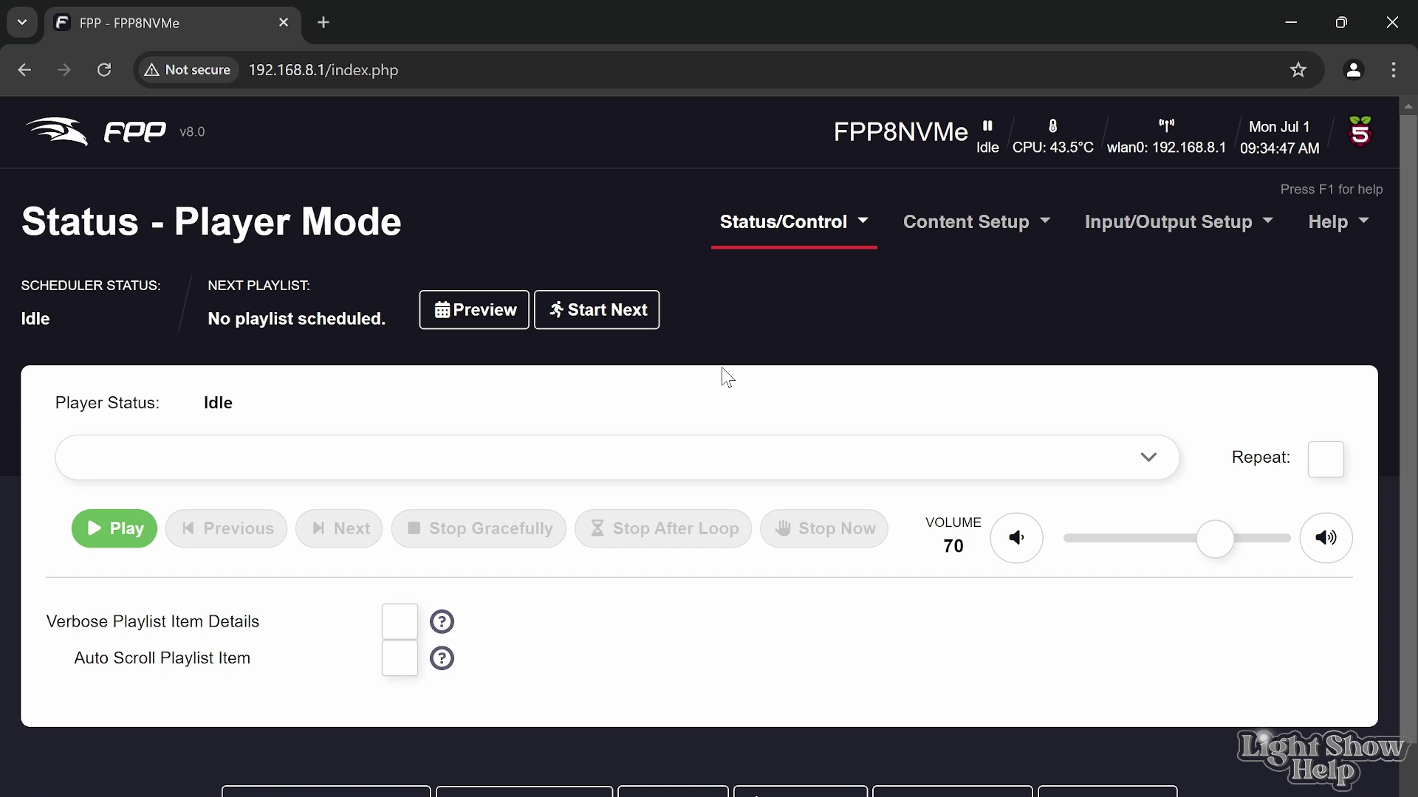
Open FPP's About page from the Help menu to check the root partition on nvme0n1p2.
mouse_move(1332, 231)
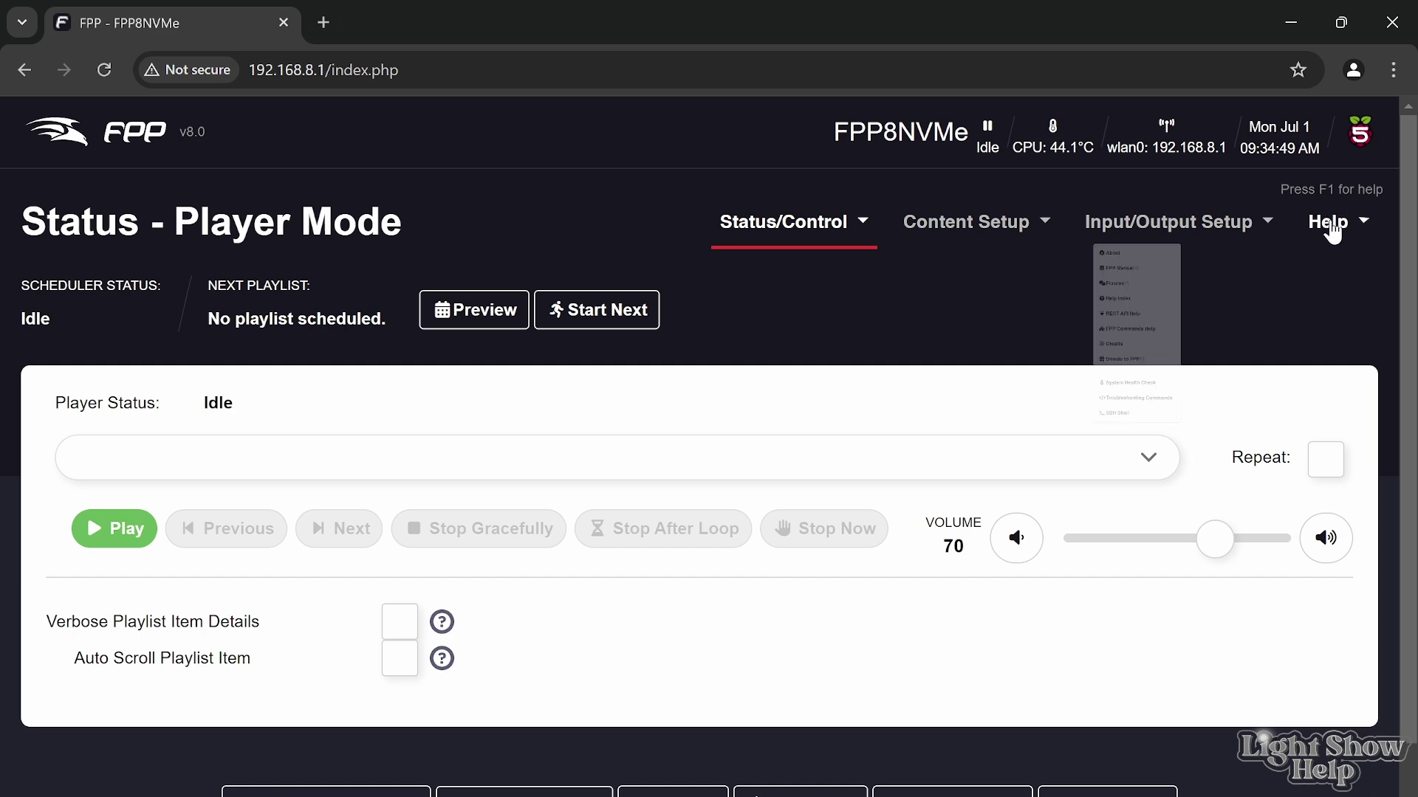
click(1307, 267)
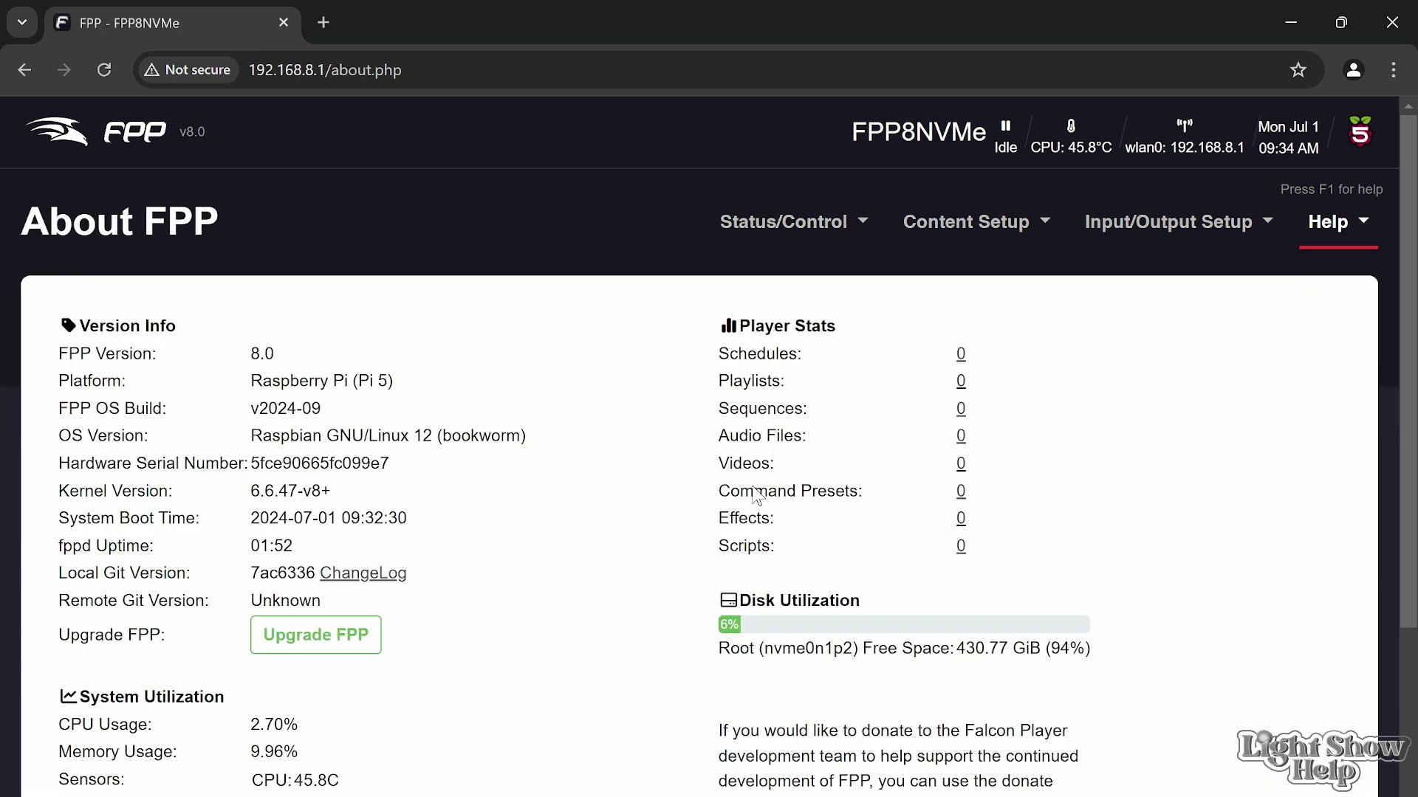